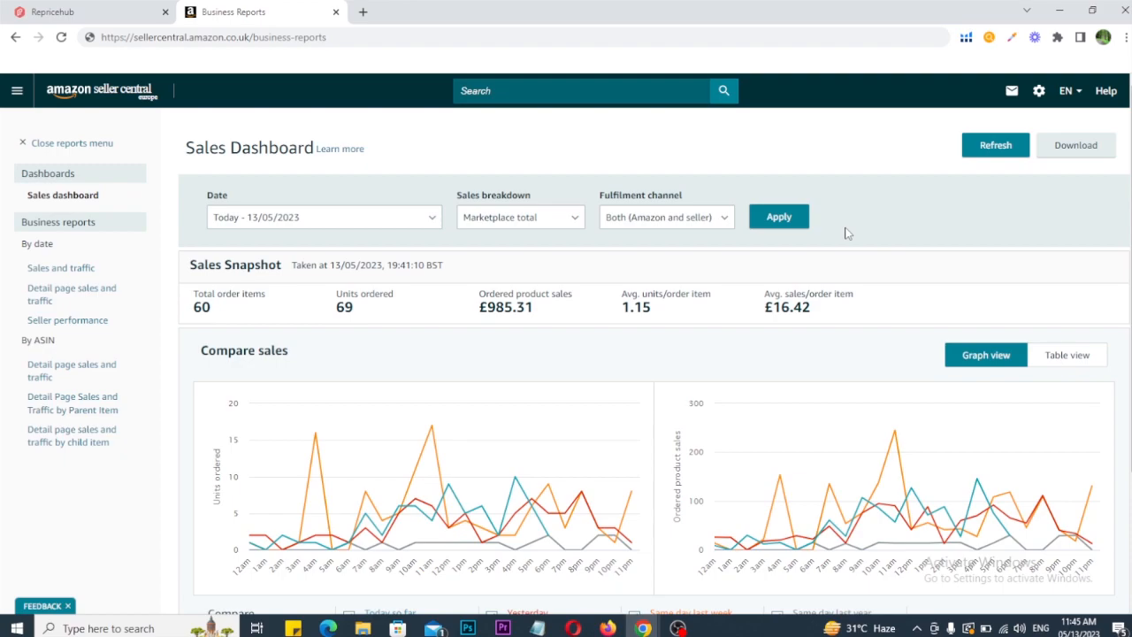
Review the Amazon Sales Dashboard's snapshot and sales comparison graphs, and switch to the Repricehub dashboard
scroll(828, 222, down, 3)
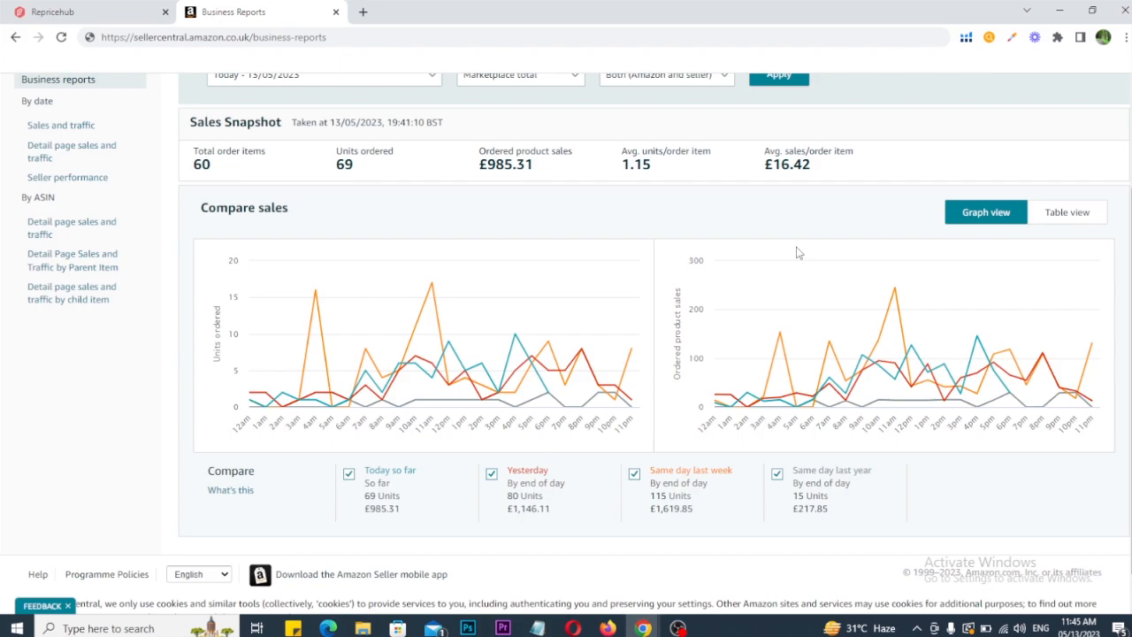
scroll(795, 253, up, 3)
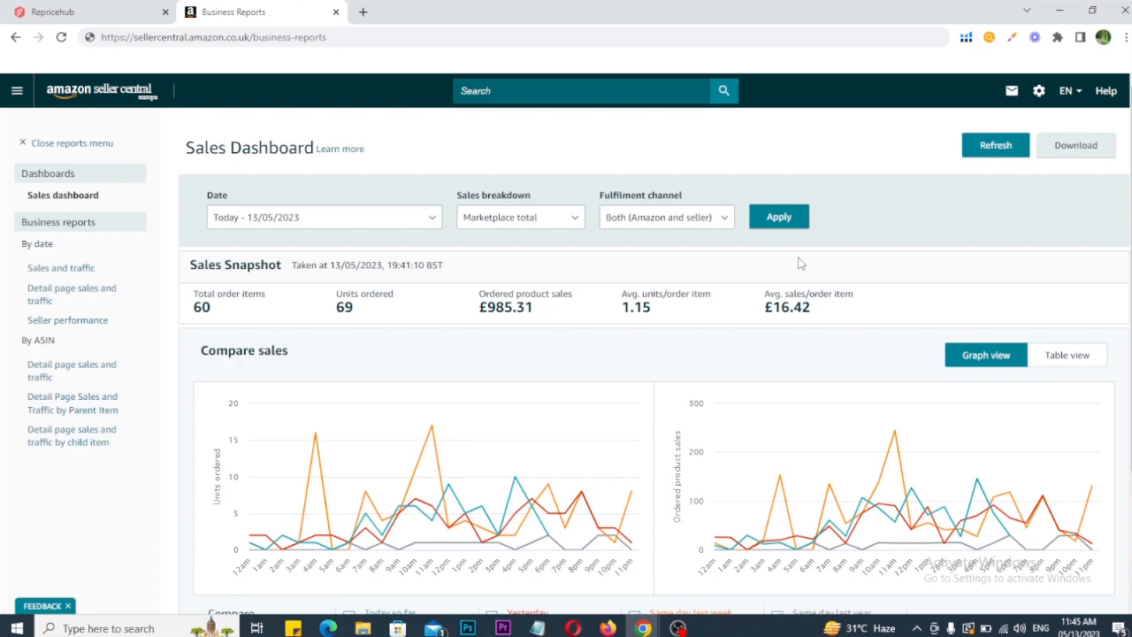
key(ctrl+shift+Tab)
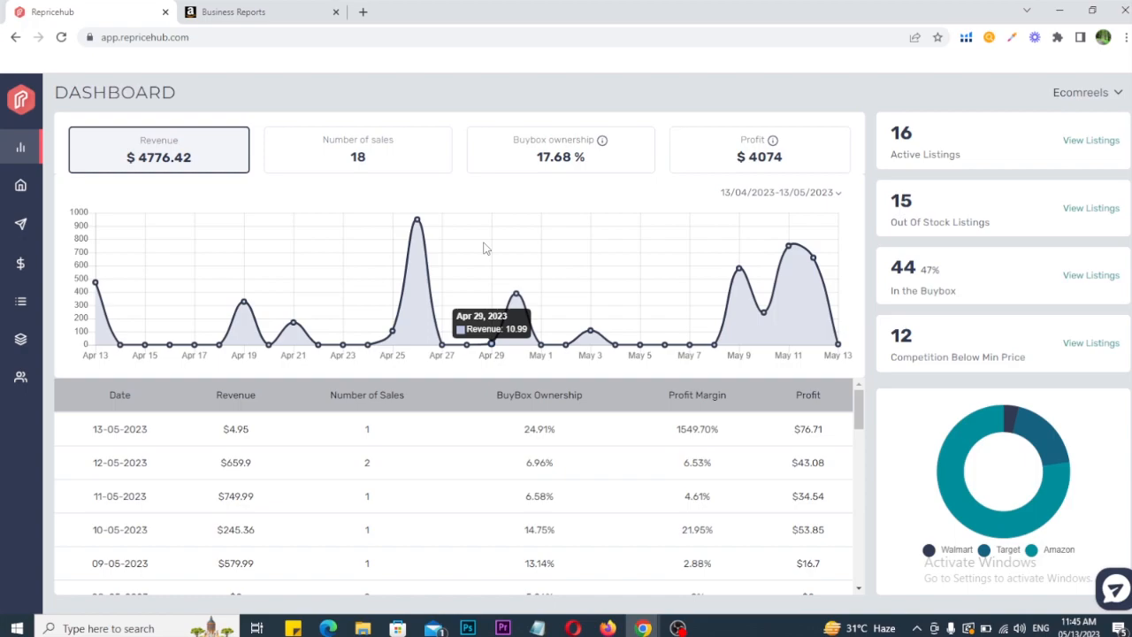
Examine the revenue and profit figures on the Repricehub dashboard
mouse_move(642, 623)
click(673, 588)
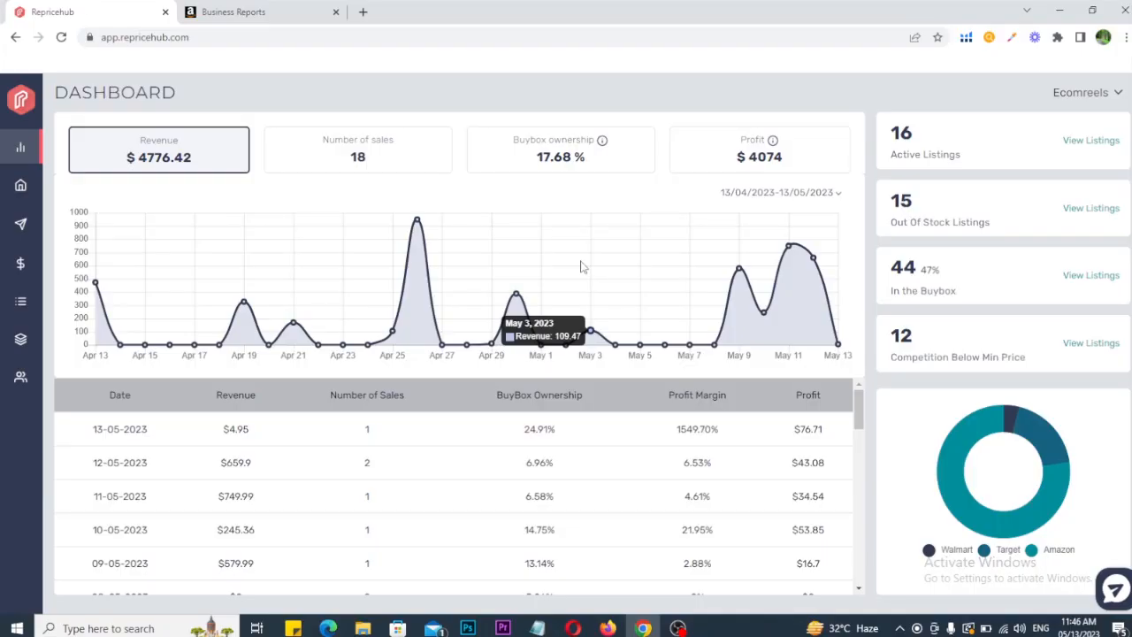
key(ctrl+2)
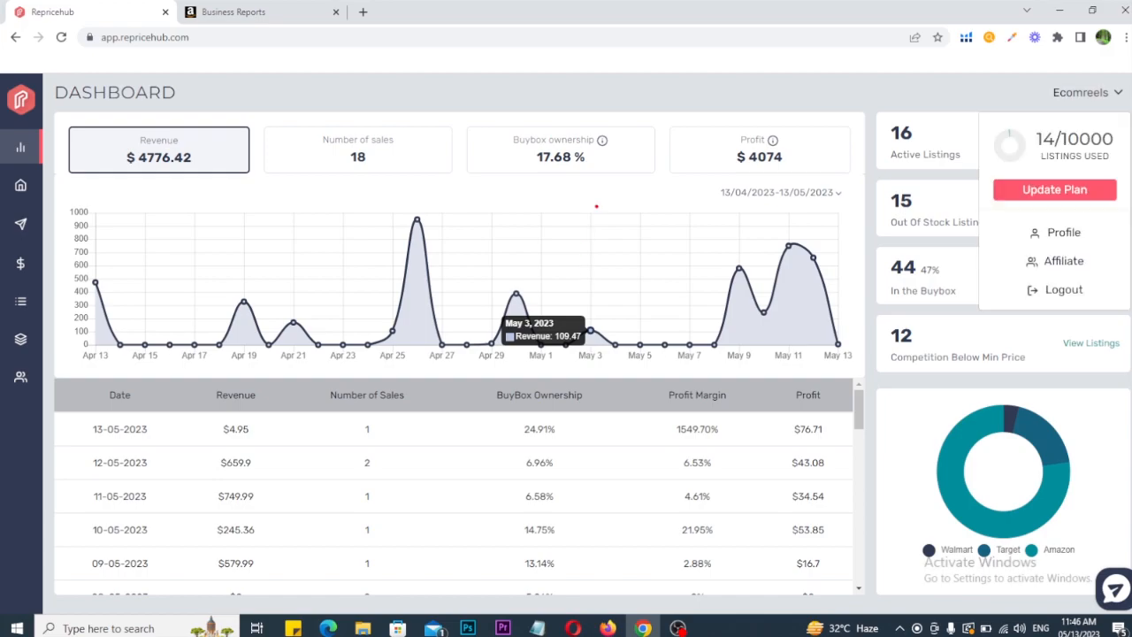
key(Escape)
key(ctrl+2)
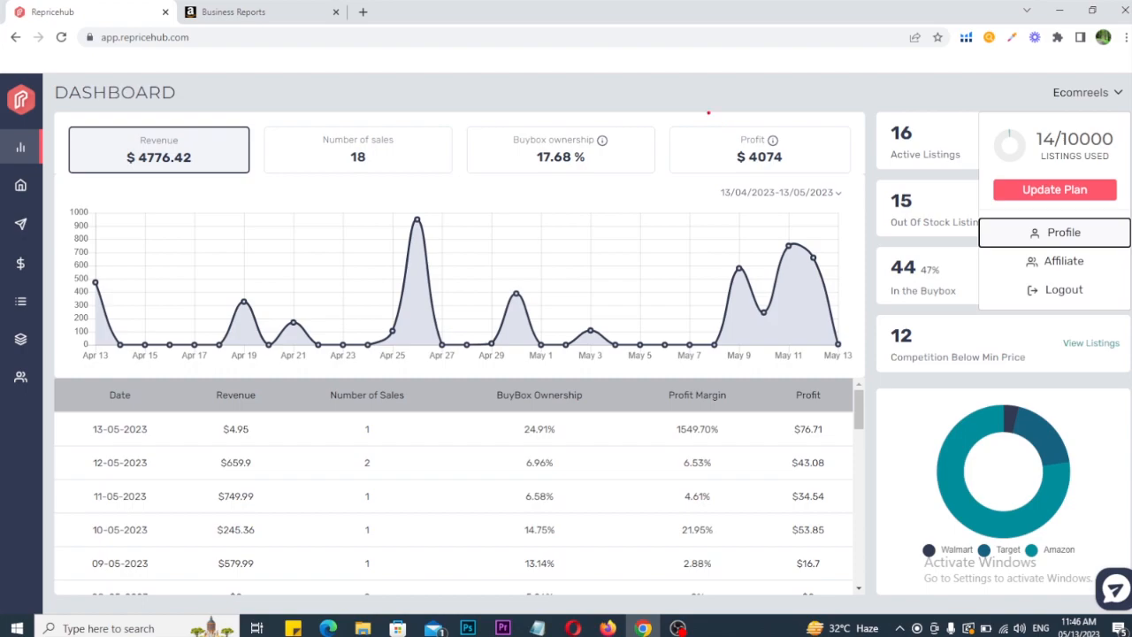
drag(694, 104, 789, 178)
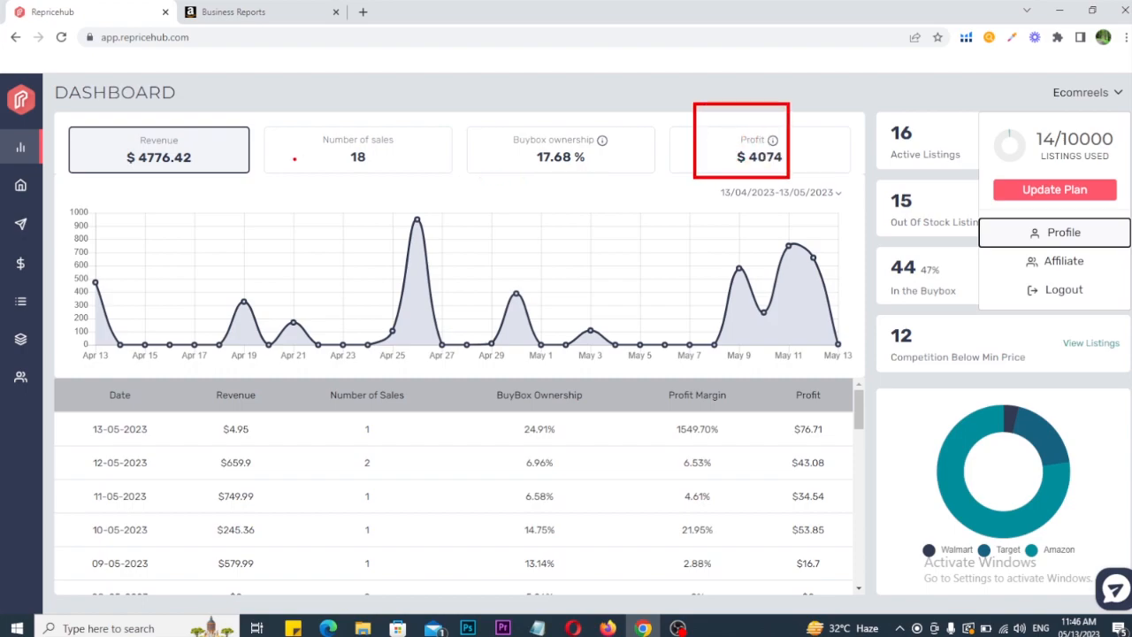
drag(124, 118, 189, 194)
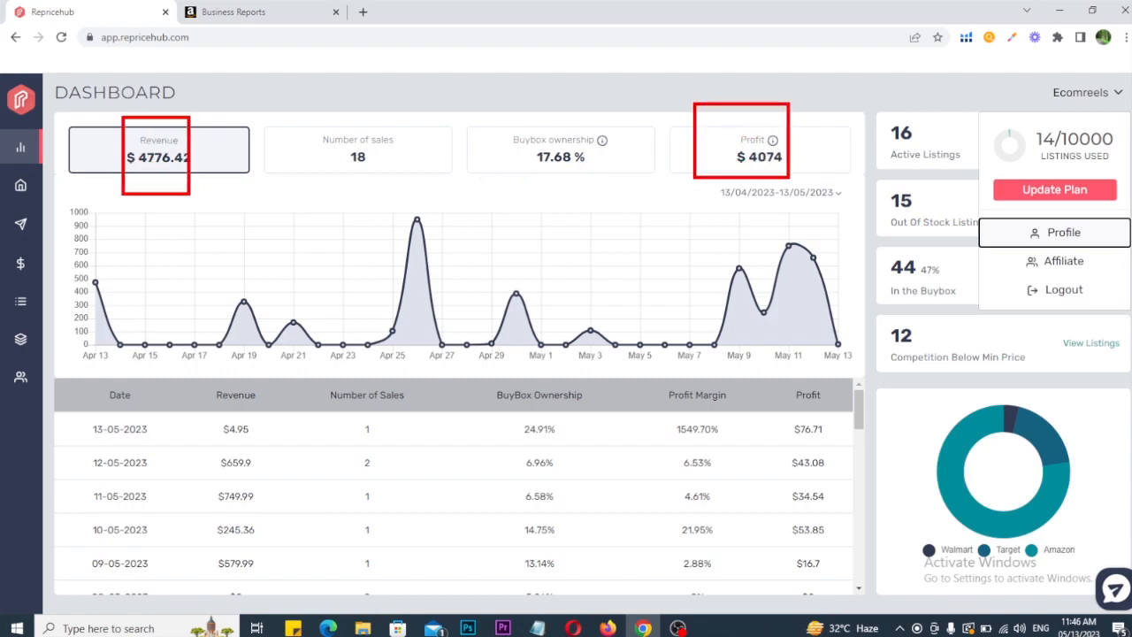
key(Escape)
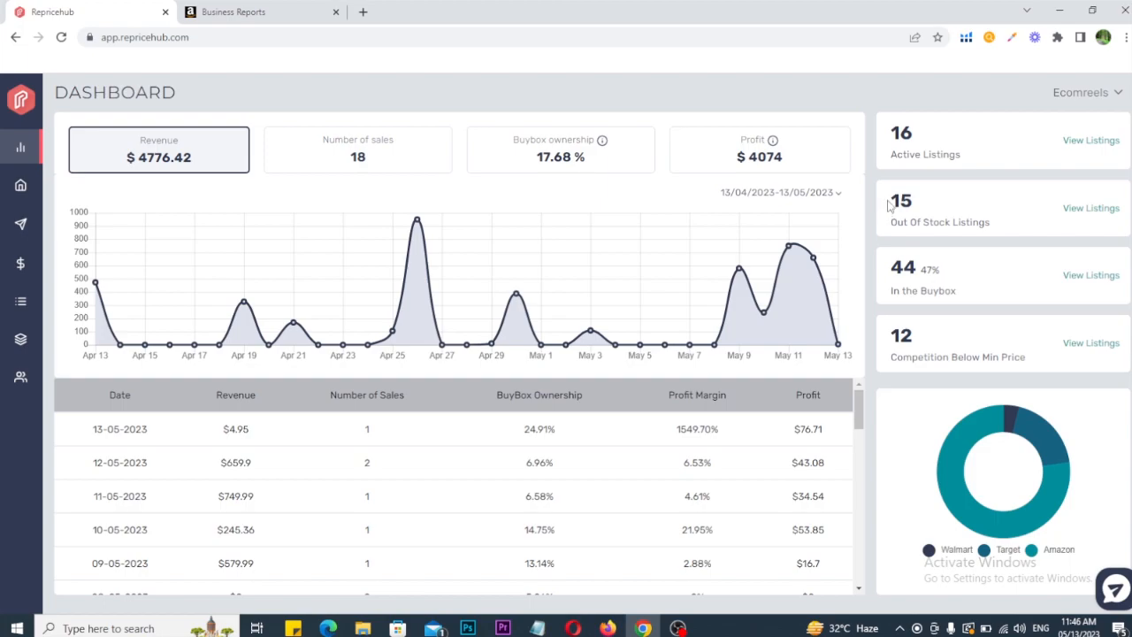
Examine the dashboard's counts for out-of-stock listings, listings in the Buybox, and competition below minimum price
mouse_move(881, 178)
mouse_down()
mouse_move(918, 227)
mouse_move(989, 201)
mouse_up()
mouse_move(873, 242)
mouse_down()
mouse_move(941, 304)
mouse_move(981, 278)
mouse_up()
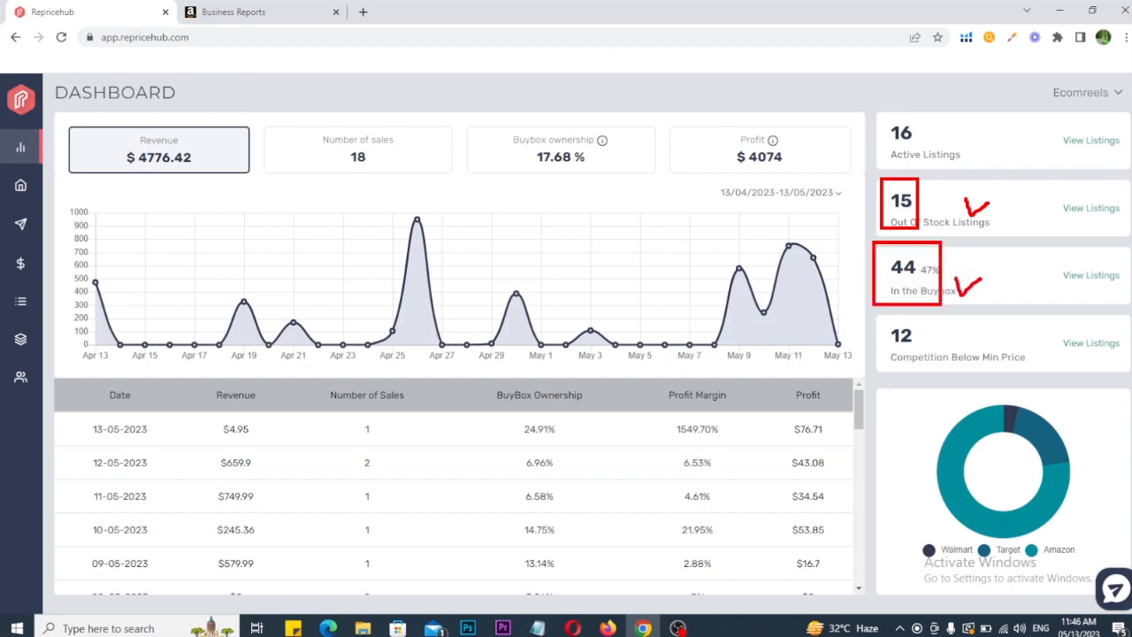
mouse_move(873, 313)
mouse_down()
mouse_move(922, 359)
mouse_move(965, 375)
mouse_up()
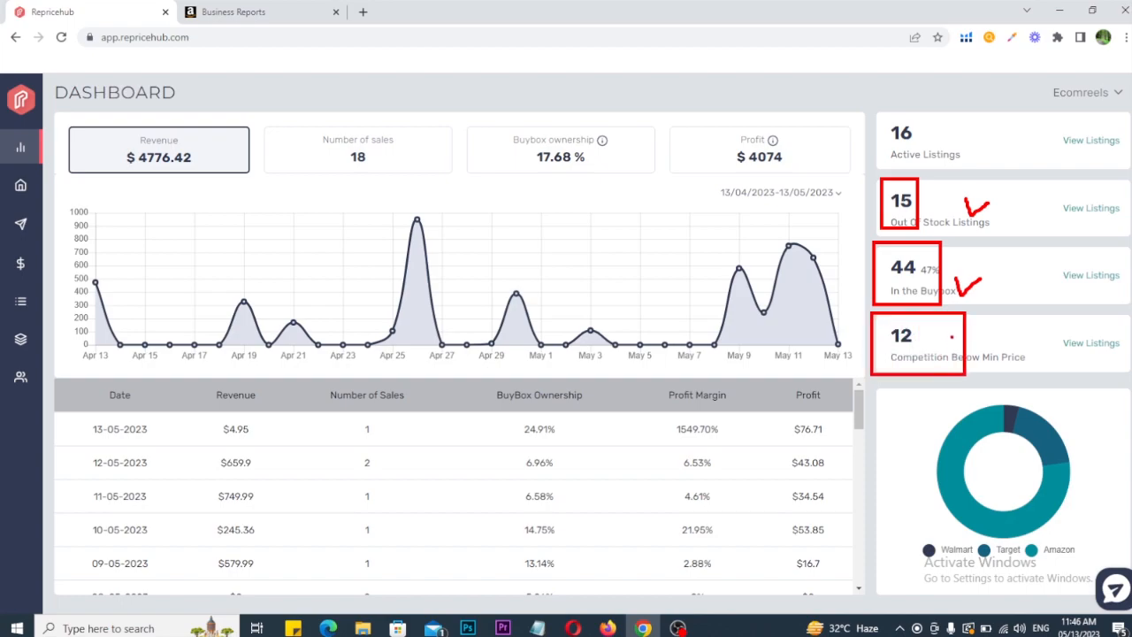
mouse_move(953, 329)
mouse_down()
mouse_move(962, 348)
mouse_move(978, 323)
mouse_up()
key(Escape)
Open Repricehub's product list and revisit the sales snapshot on the Amazon Sales Dashboard
mouse_move(8, 183)
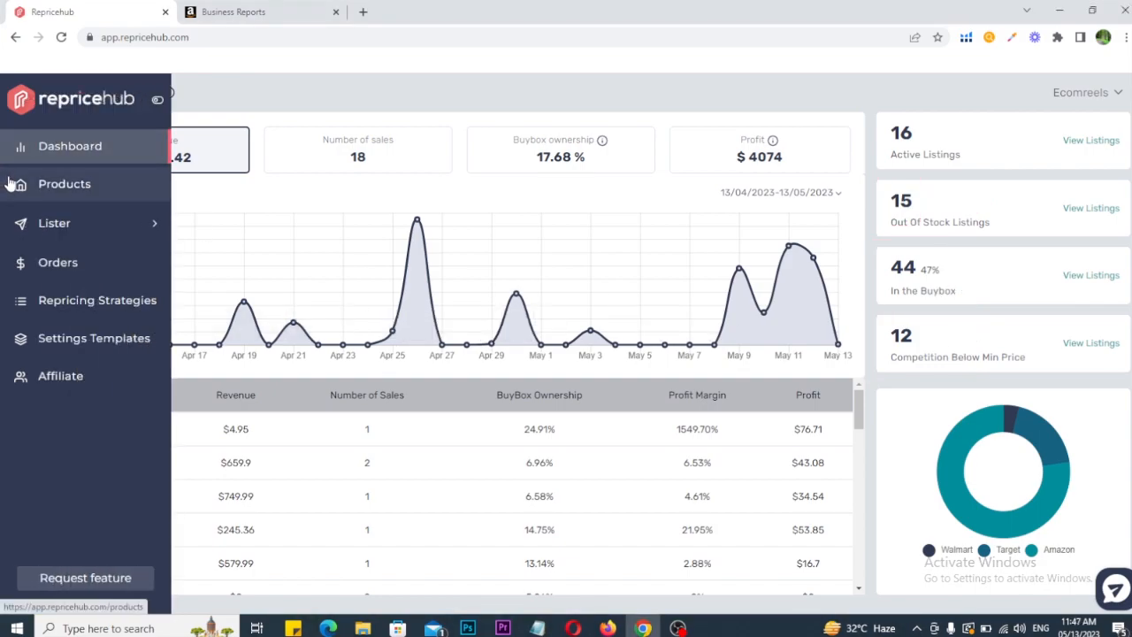
click(57, 191)
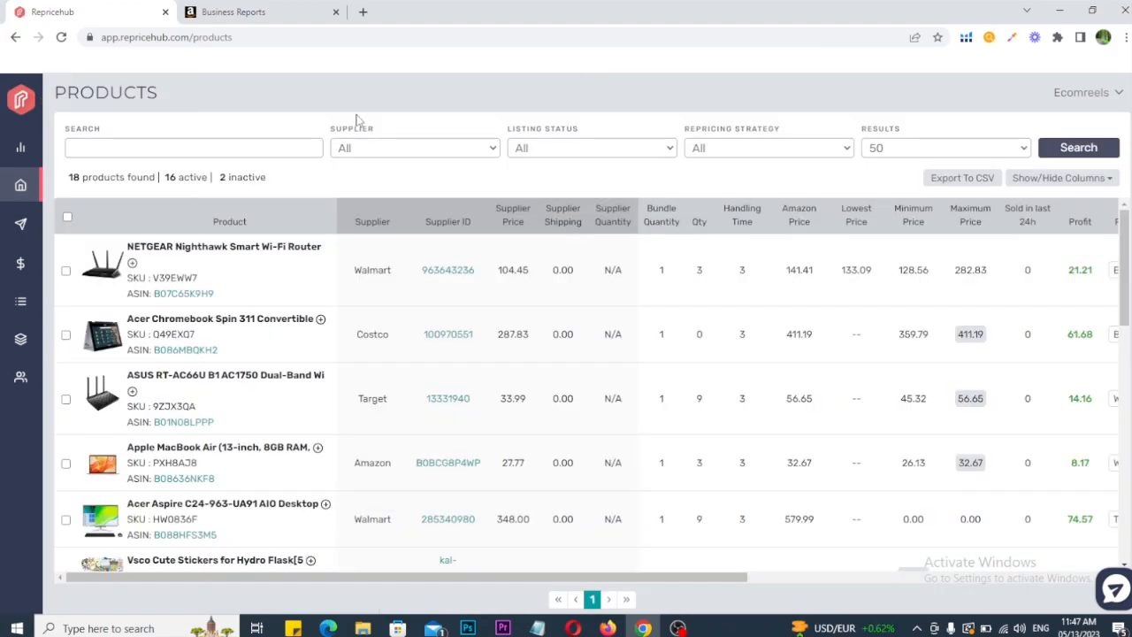
click(234, 12)
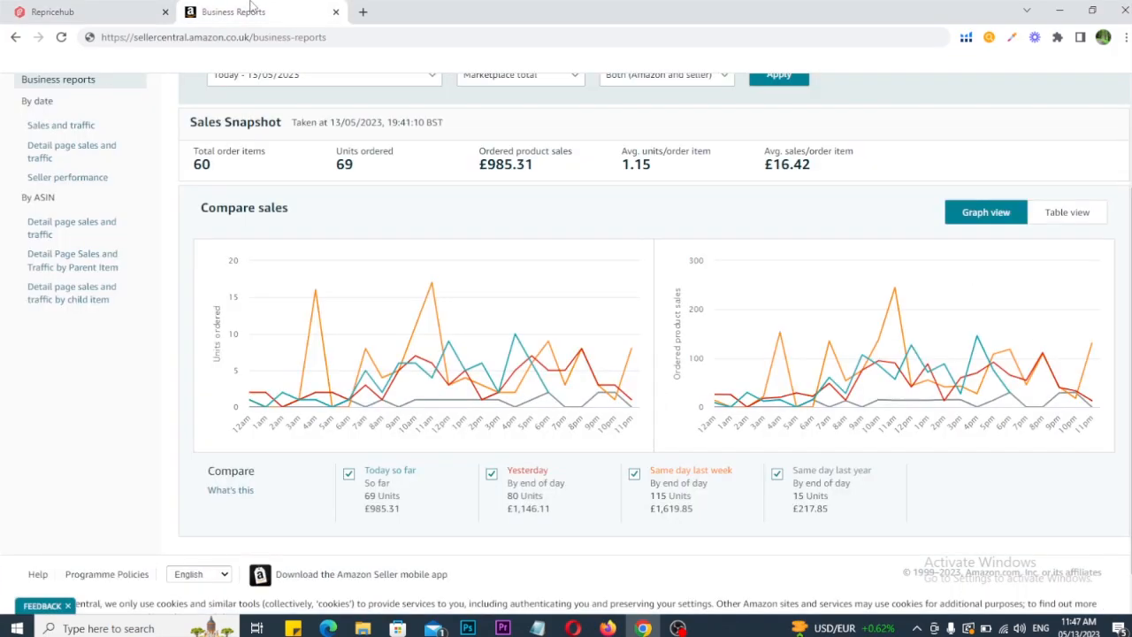
scroll(375, 256, up, 2)
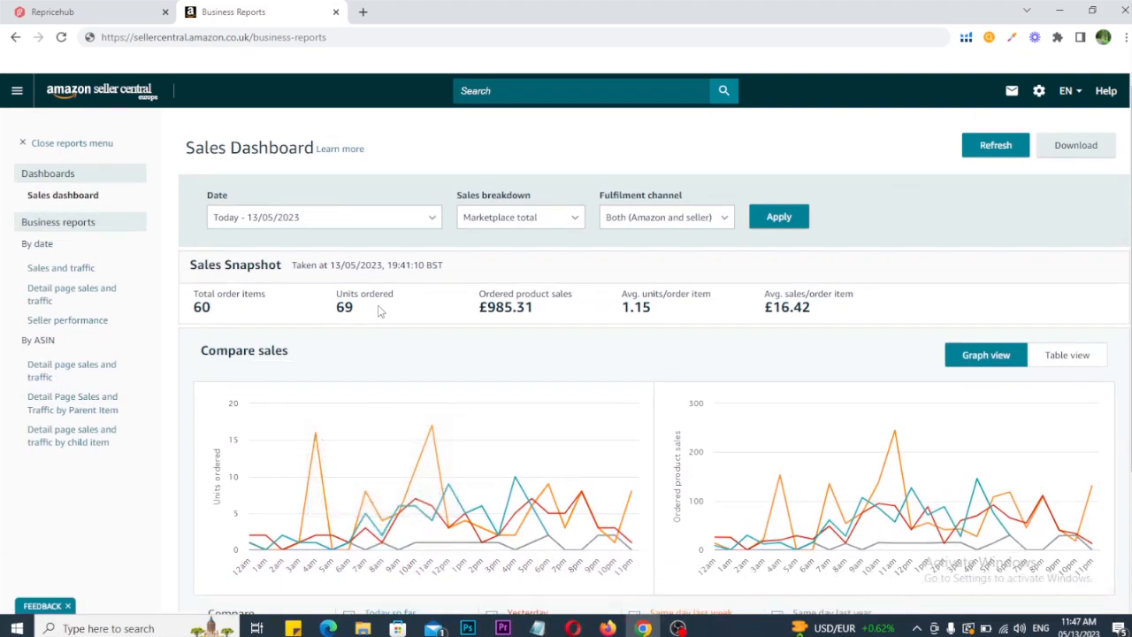
click(115, 7)
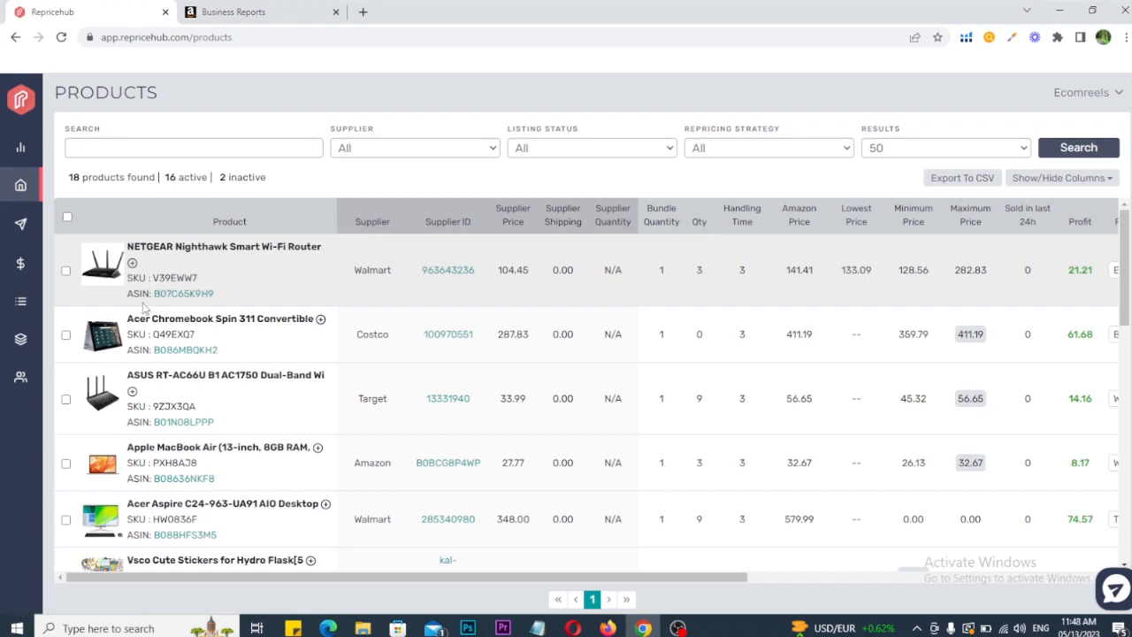
Examine the NETGEAR Nighthawk Smart Wi-Fi Router's ASIN, supplier, supplier ID, prices and quantities in the product list
drag(148, 283, 202, 303)
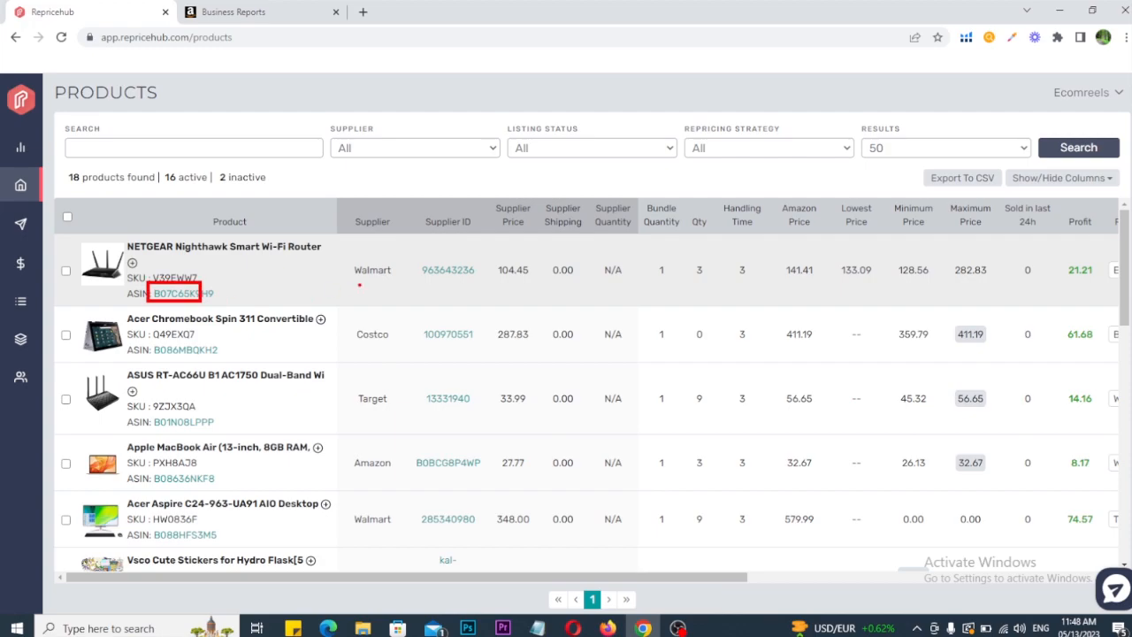
drag(342, 257, 395, 285)
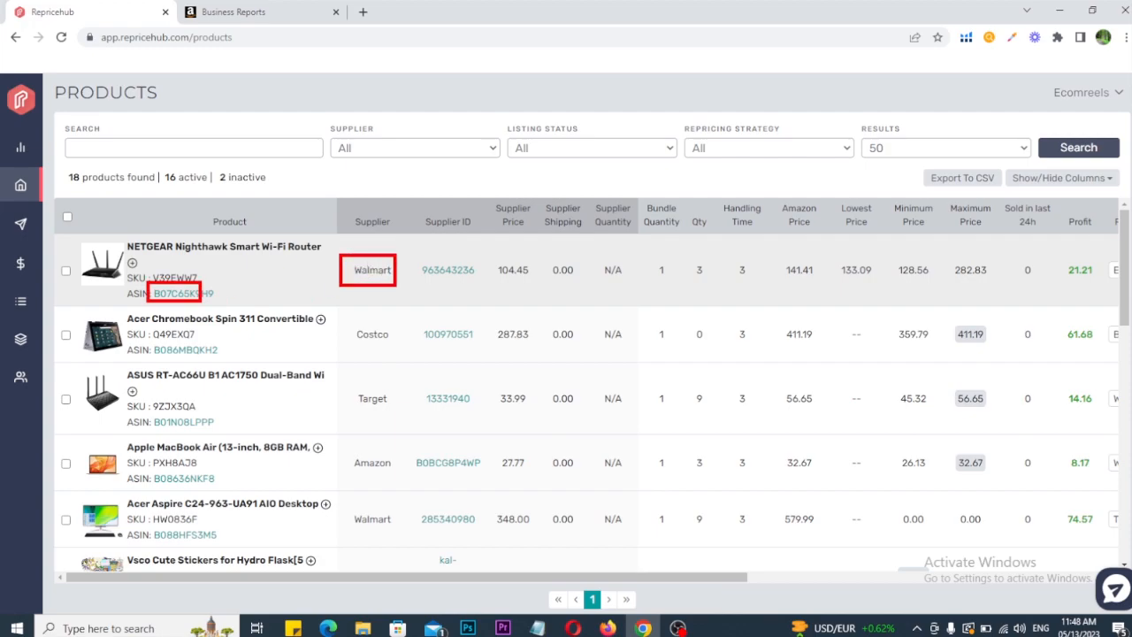
drag(417, 211, 483, 294)
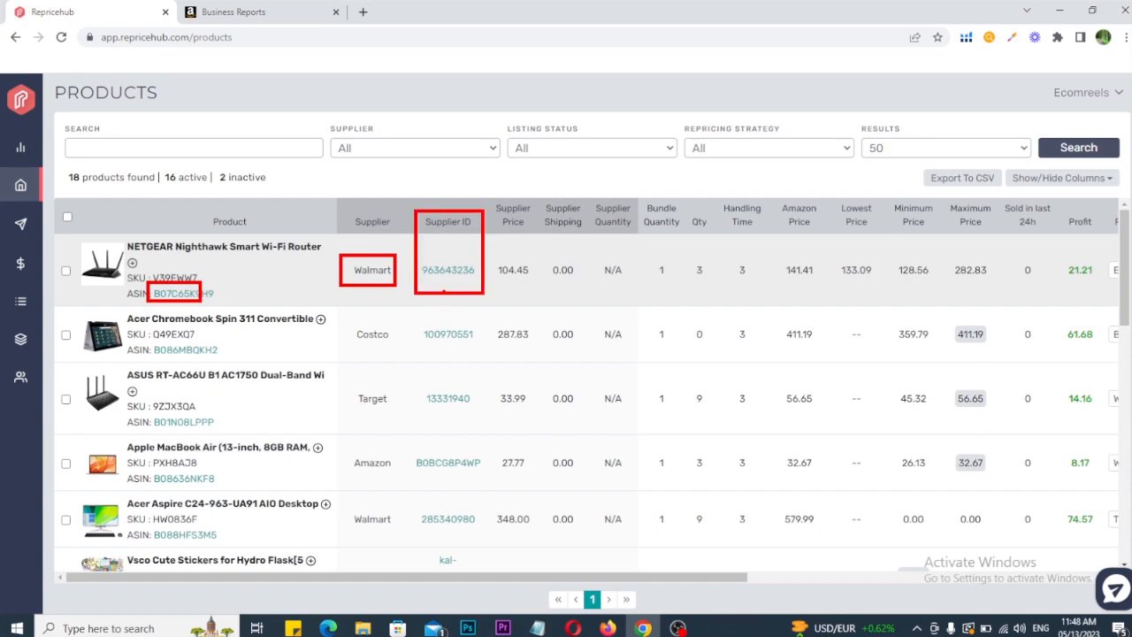
mouse_move(491, 249)
mouse_down()
mouse_move(527, 265)
mouse_move(761, 293)
mouse_move(1032, 292)
mouse_move(1054, 275)
mouse_up()
key(Escape)
Check the NETGEAR router's supplier page on Walmart in a new tab and return to Repricehub's product list
middle_click(448, 272)
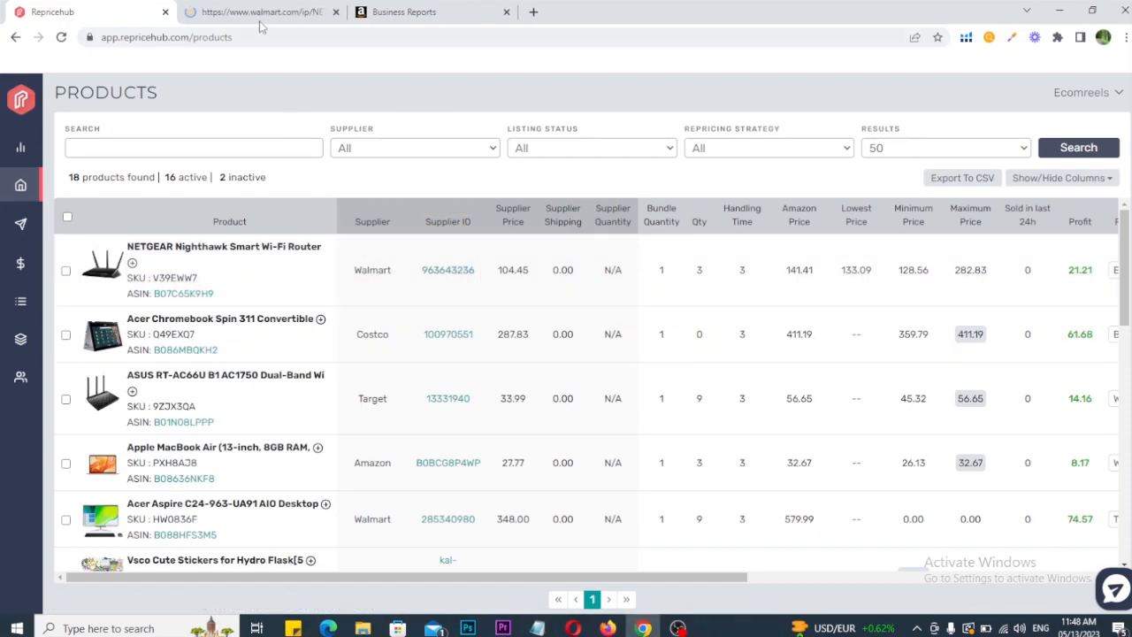
click(255, 9)
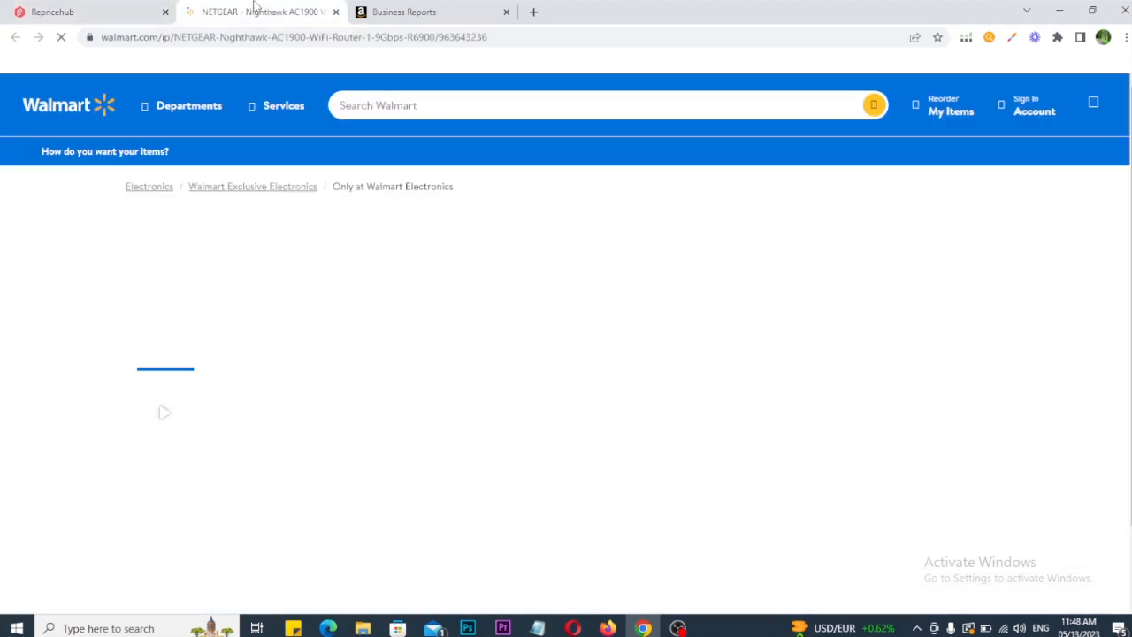
scroll(687, 239, down, 1)
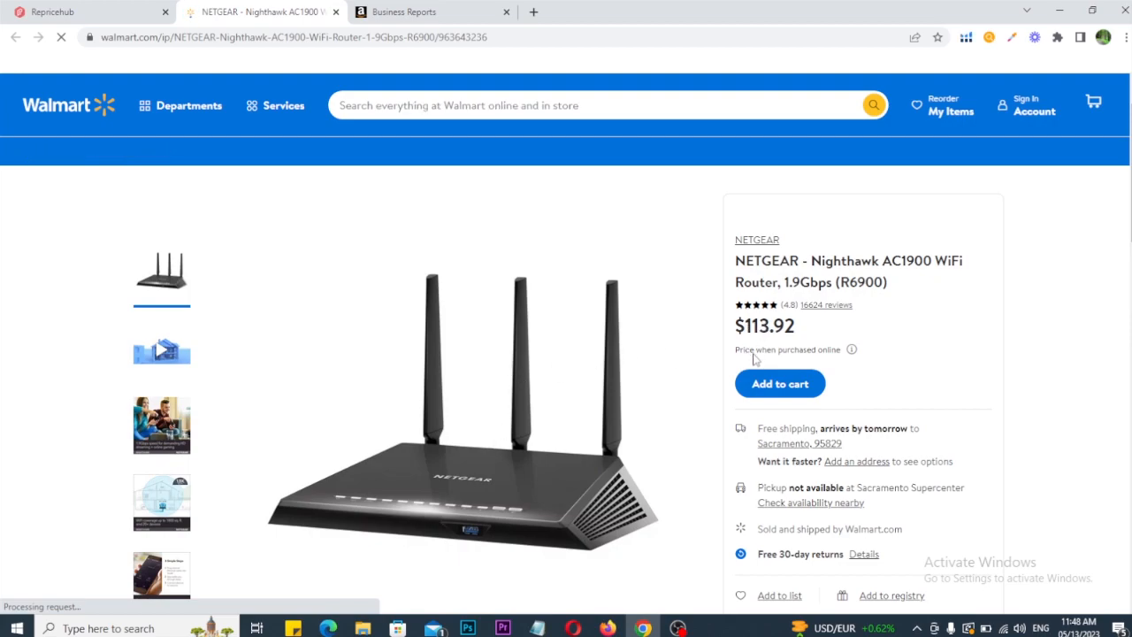
click(93, 9)
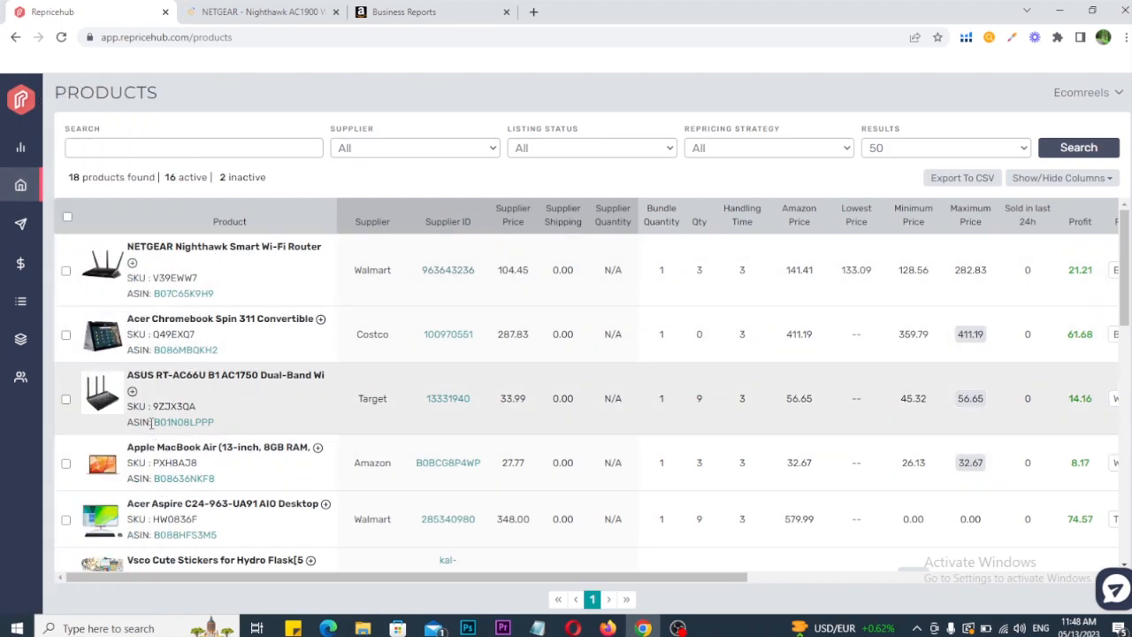
View the Lister options and open the Amazon orders page to examine the supplier price details
mouse_move(29, 186)
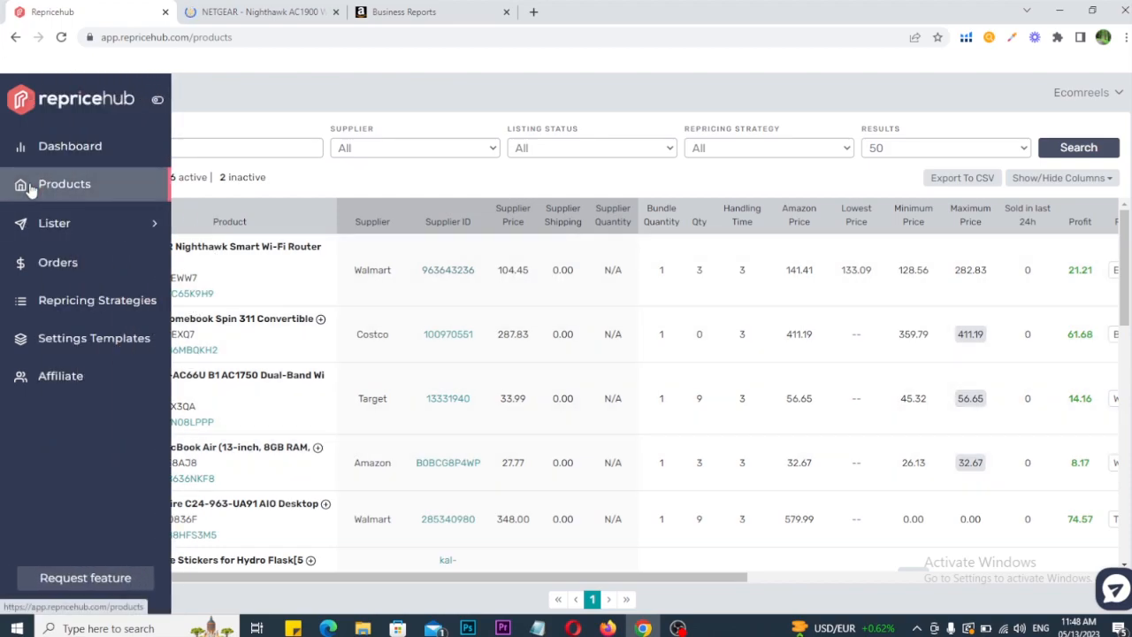
click(61, 228)
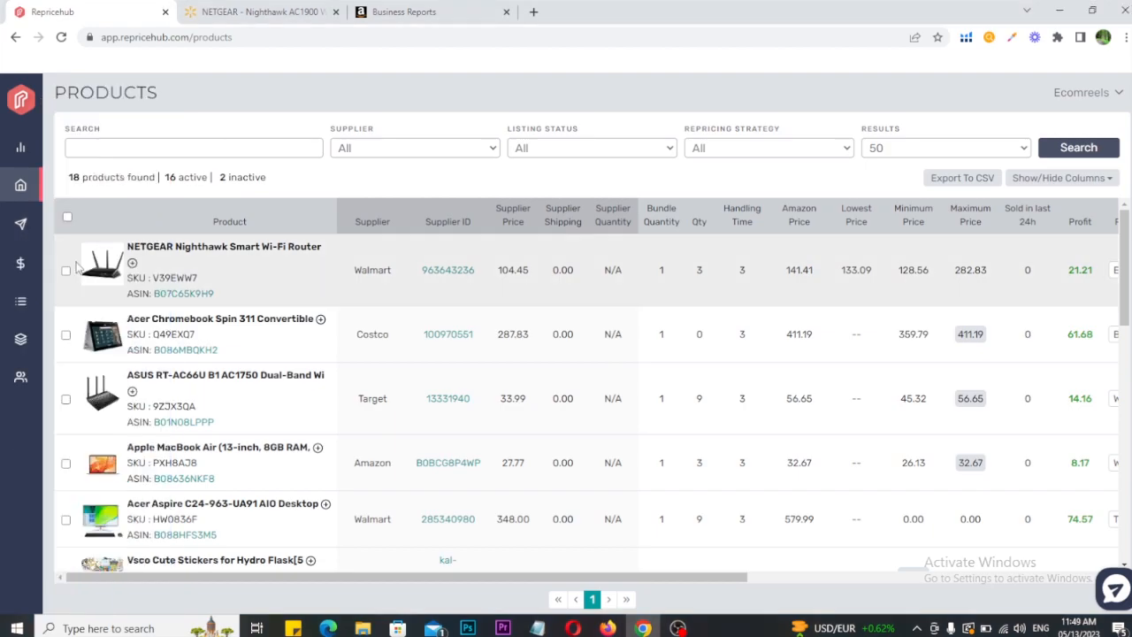
mouse_move(17, 221)
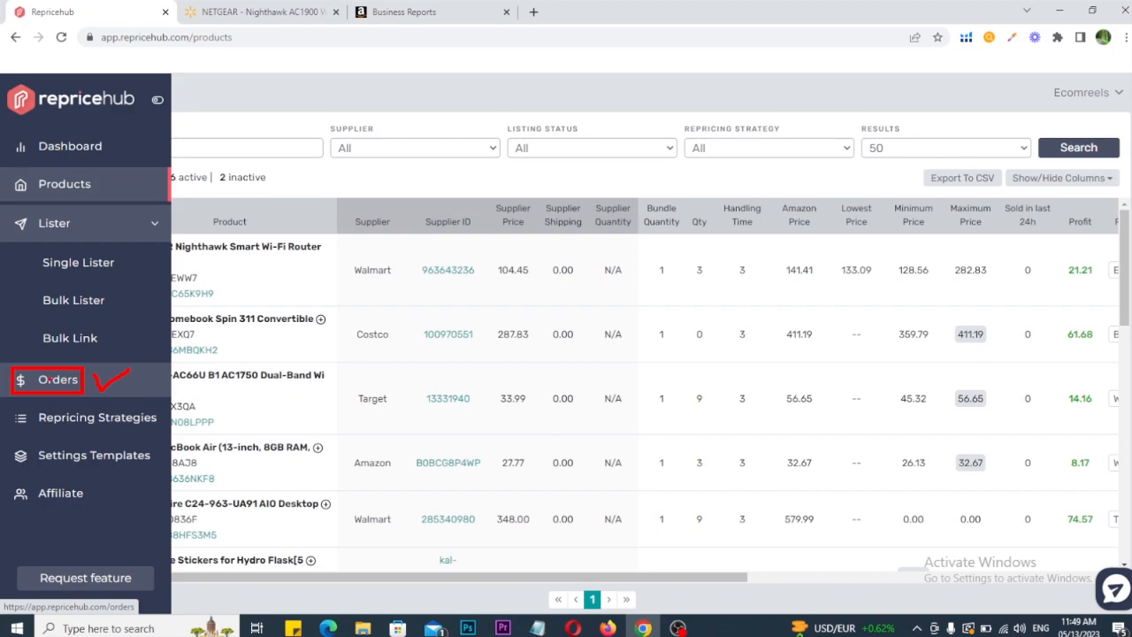
click(50, 378)
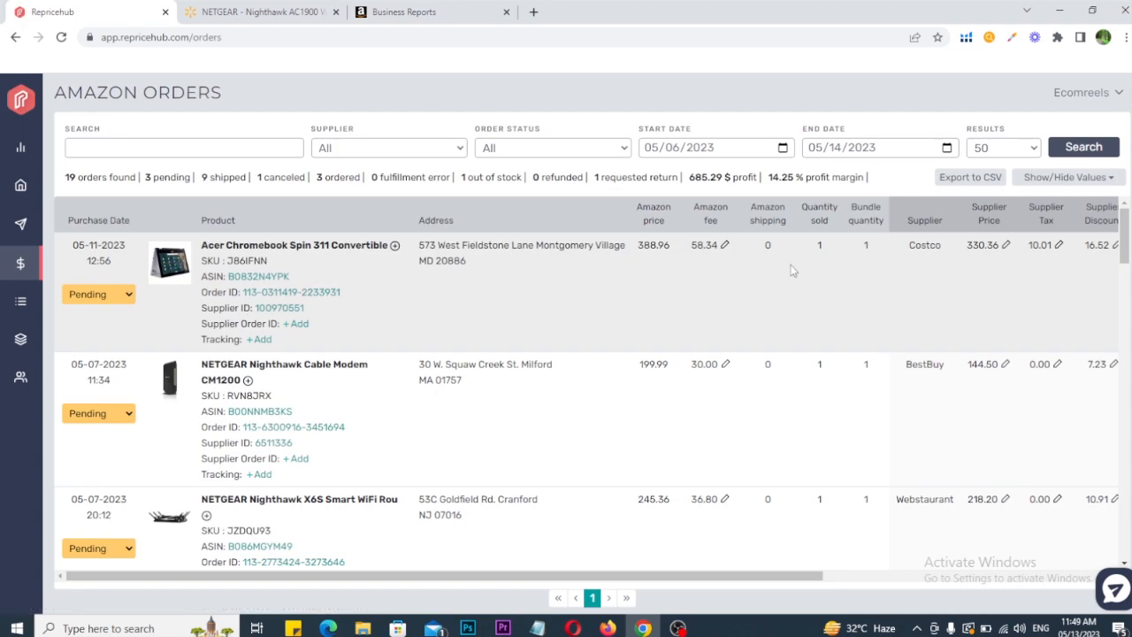
drag(968, 245, 991, 245)
Start a new settings template and name it "ecomreels"
click(126, 297)
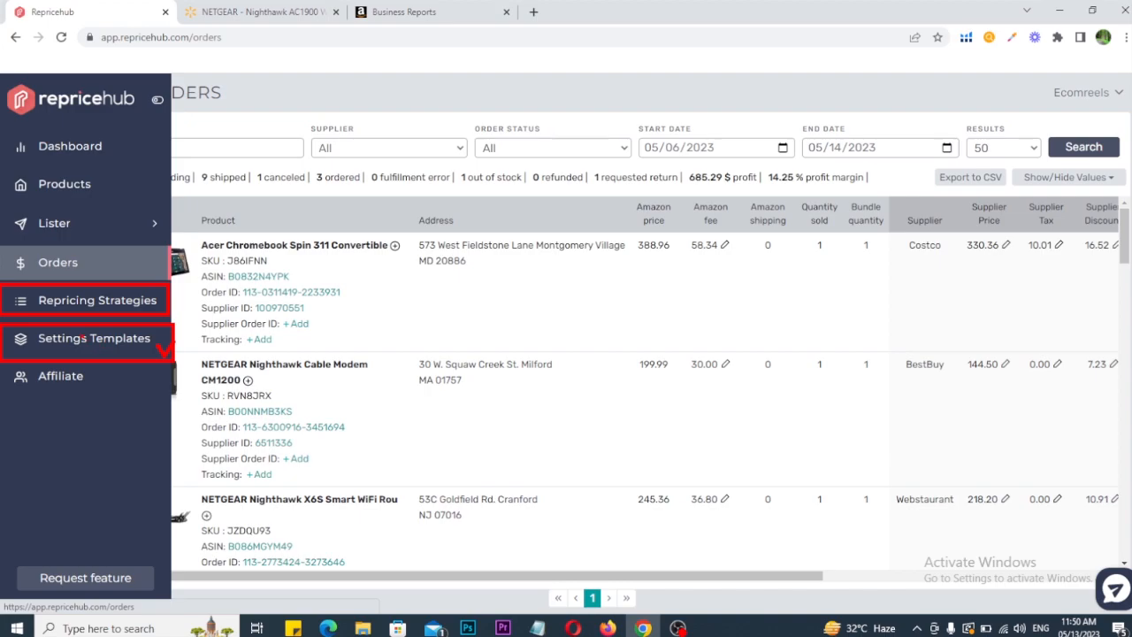
click(155, 343)
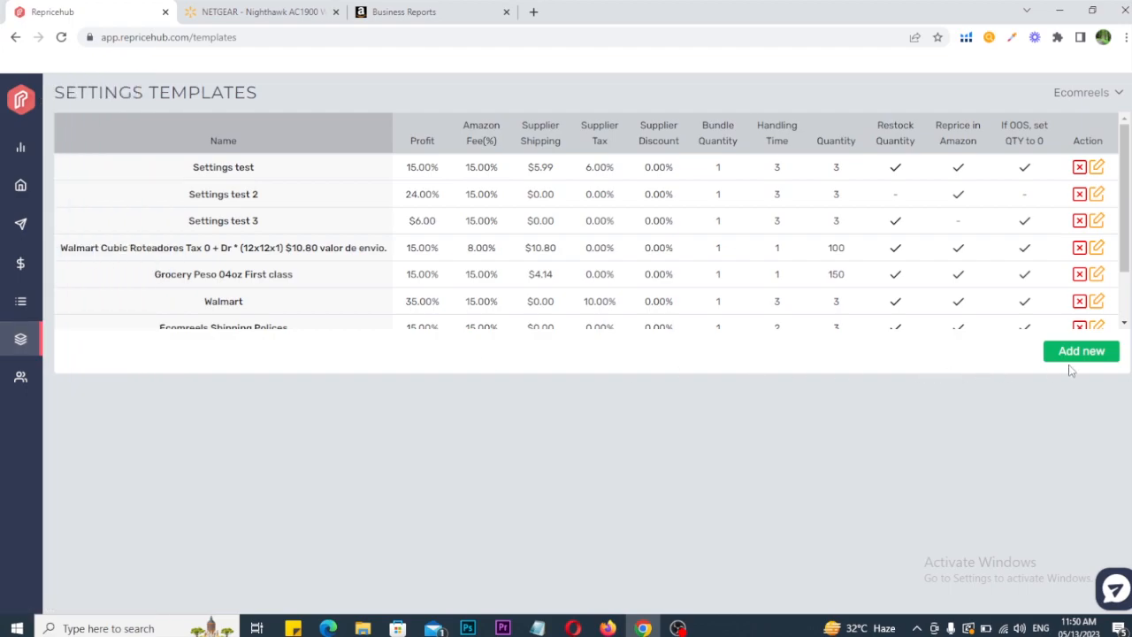
click(1080, 356)
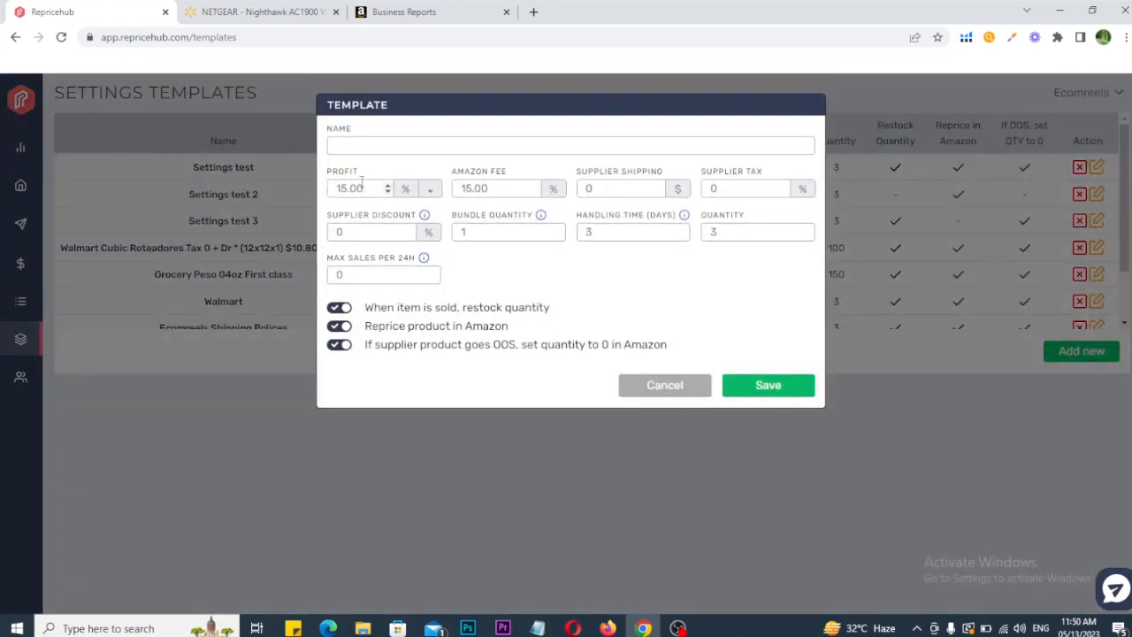
click(354, 144)
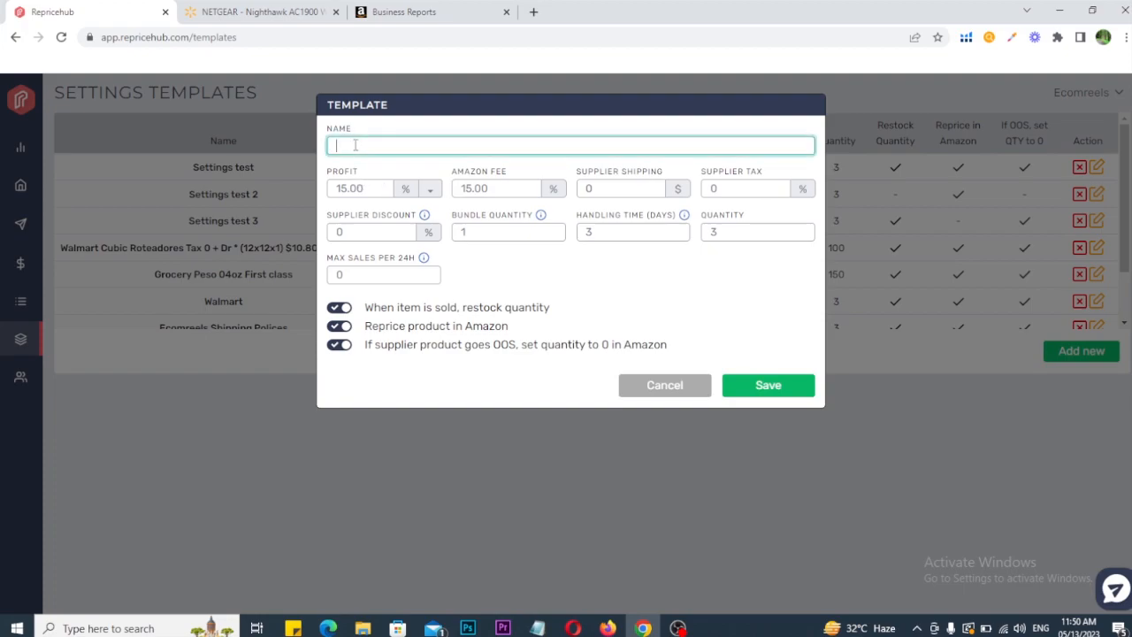
text(ecomreels)
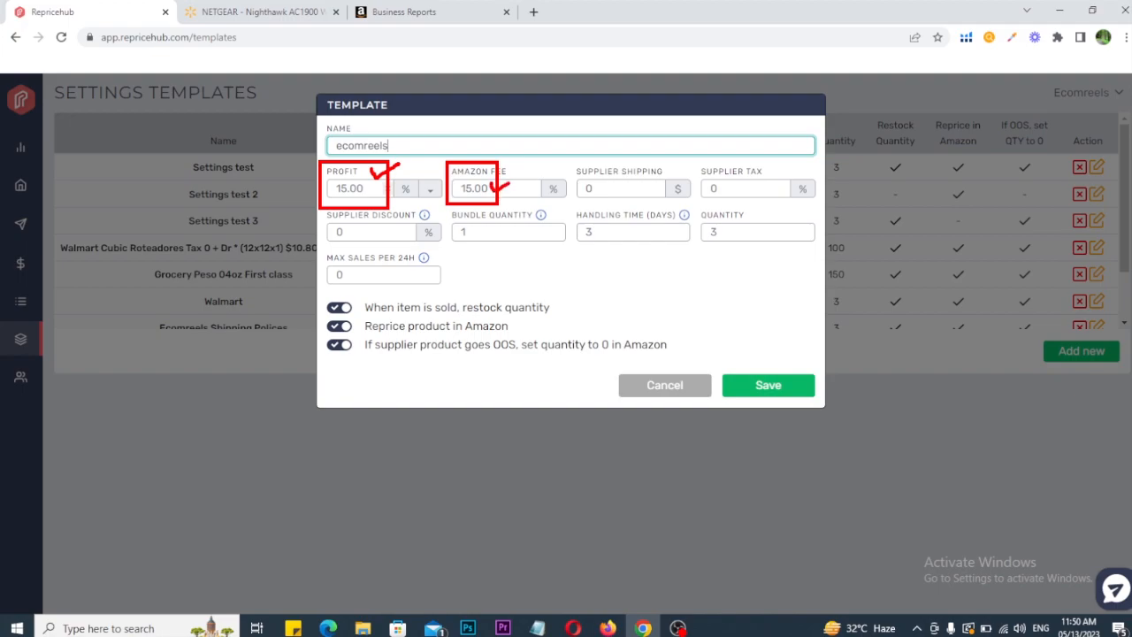
Check the NETGEAR router's shipping terms on its Walmart page for the template's supplier shipping, and return to the Repricehub template
drag(577, 171, 658, 188)
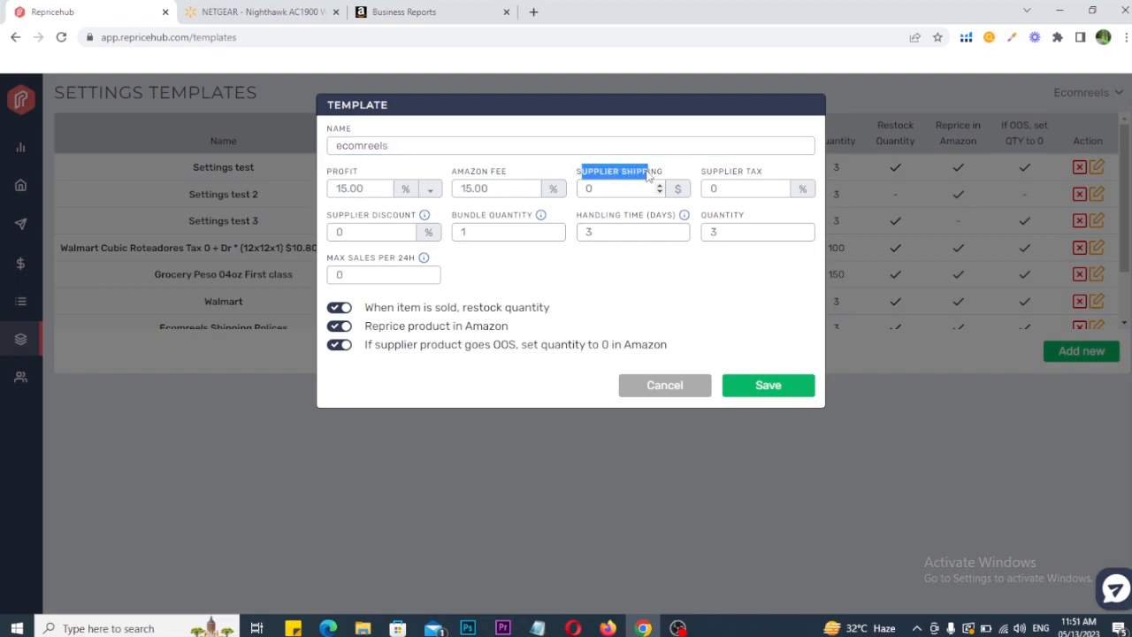
click(600, 208)
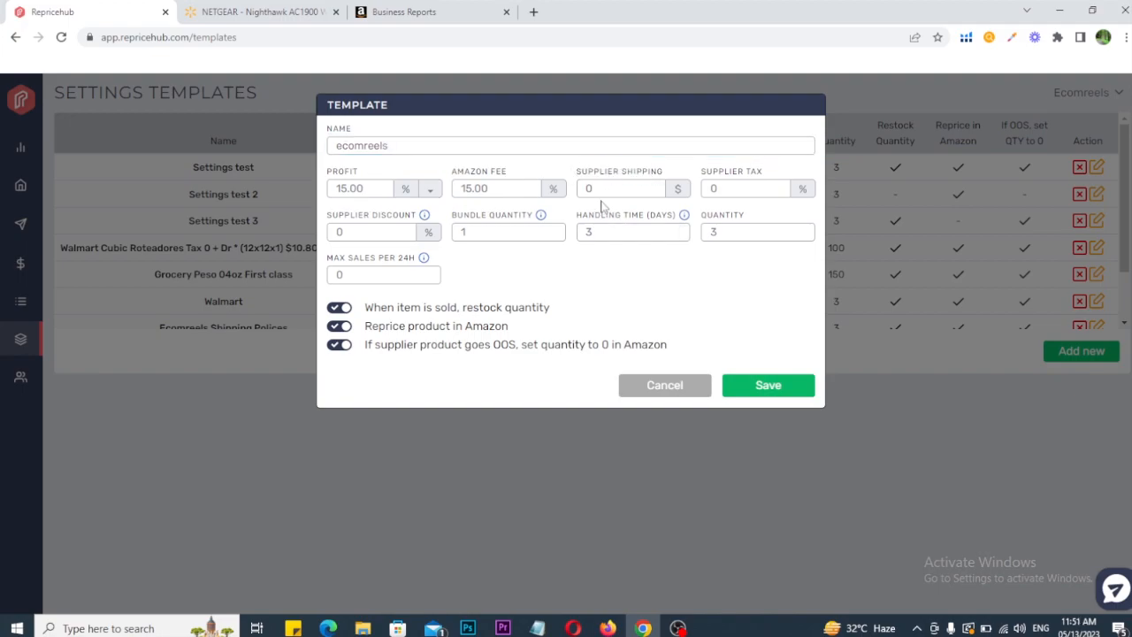
drag(595, 188, 587, 191)
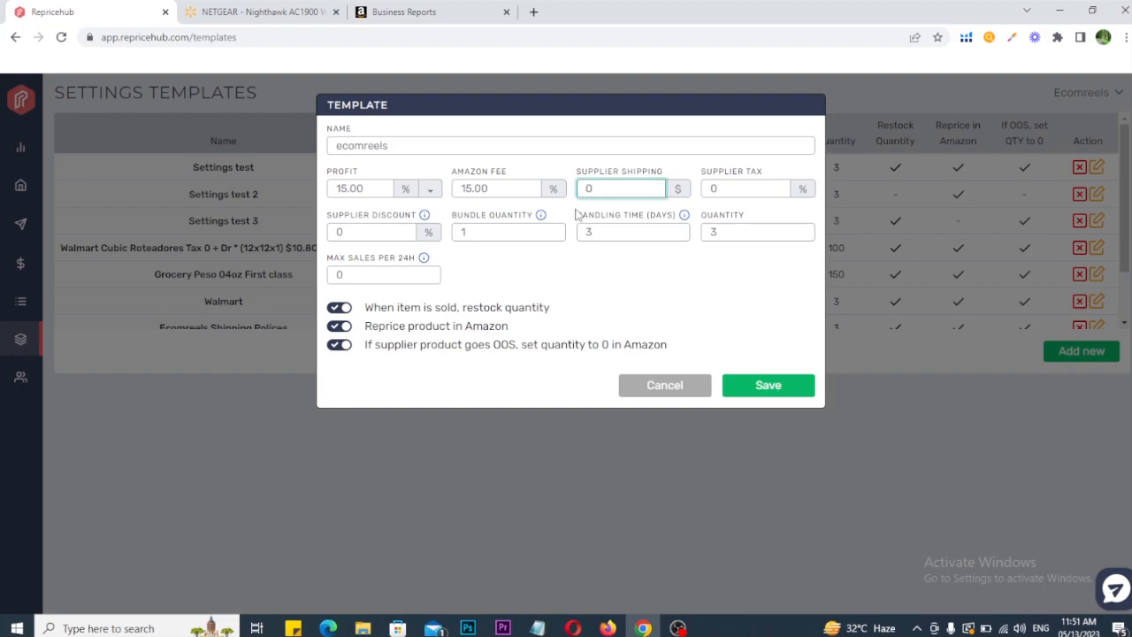
click(285, 10)
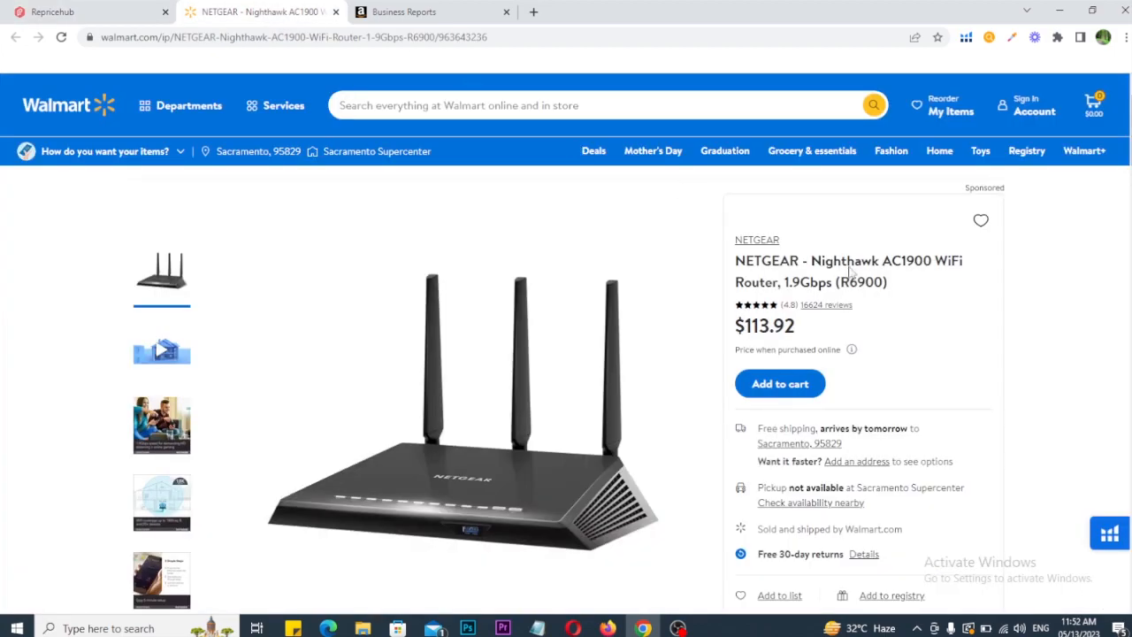
scroll(933, 357, down, 2)
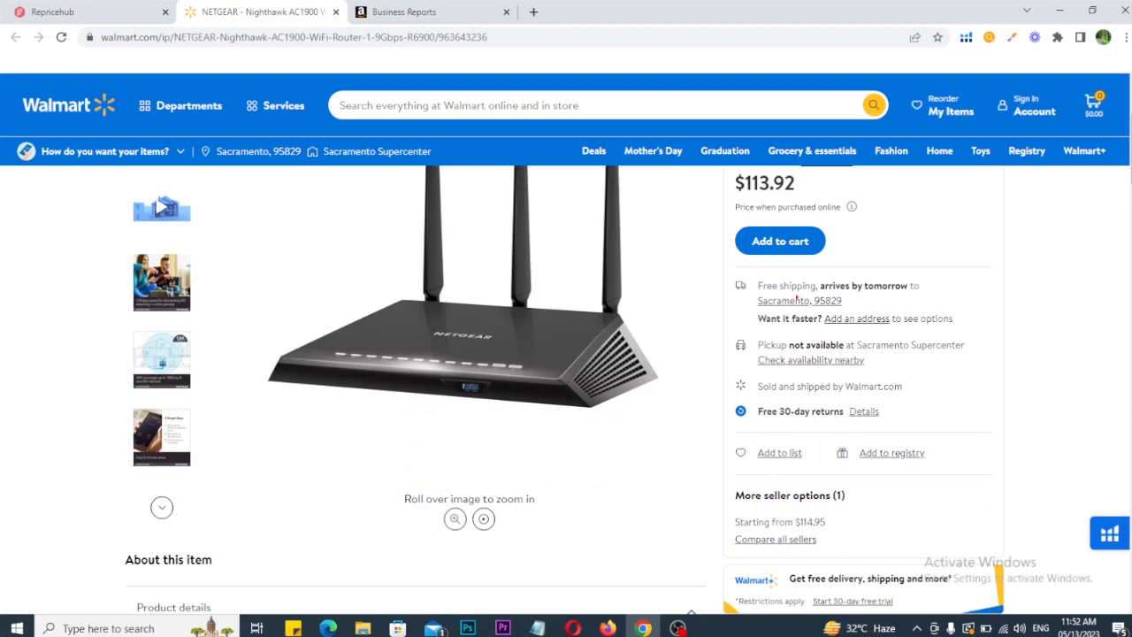
mouse_move(733, 267)
mouse_down()
mouse_move(825, 309)
mouse_move(915, 316)
mouse_up()
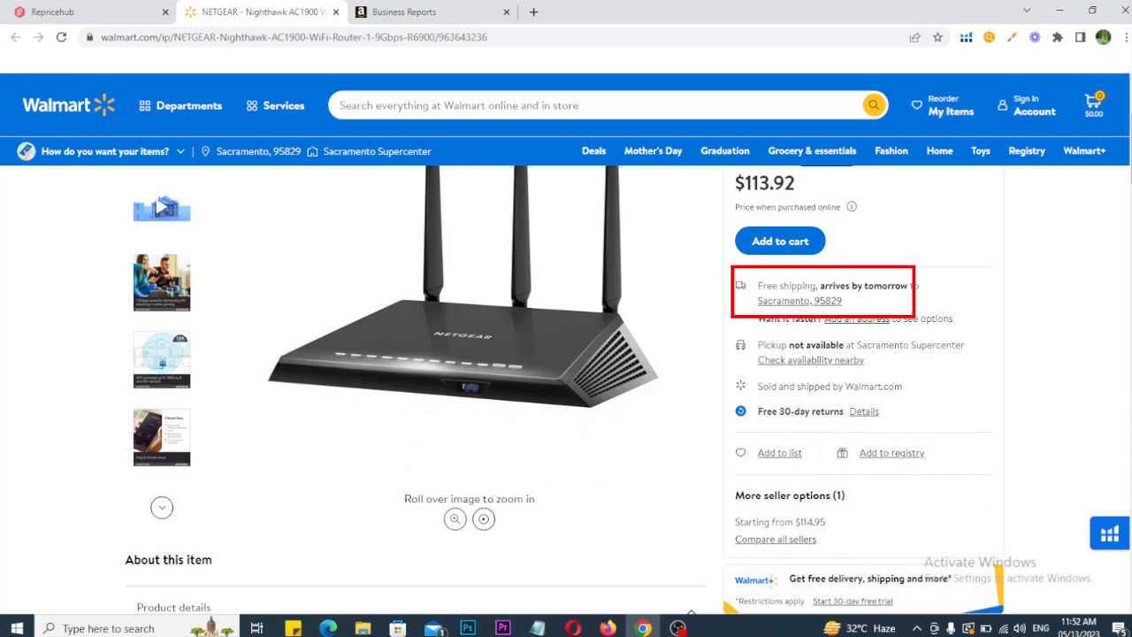
drag(805, 276, 820, 269)
key(Escape)
click(53, 11)
Review the template's supplier shipping, supplier tax, supplier discount and bundle quantity values
click(589, 193)
double_click(589, 193)
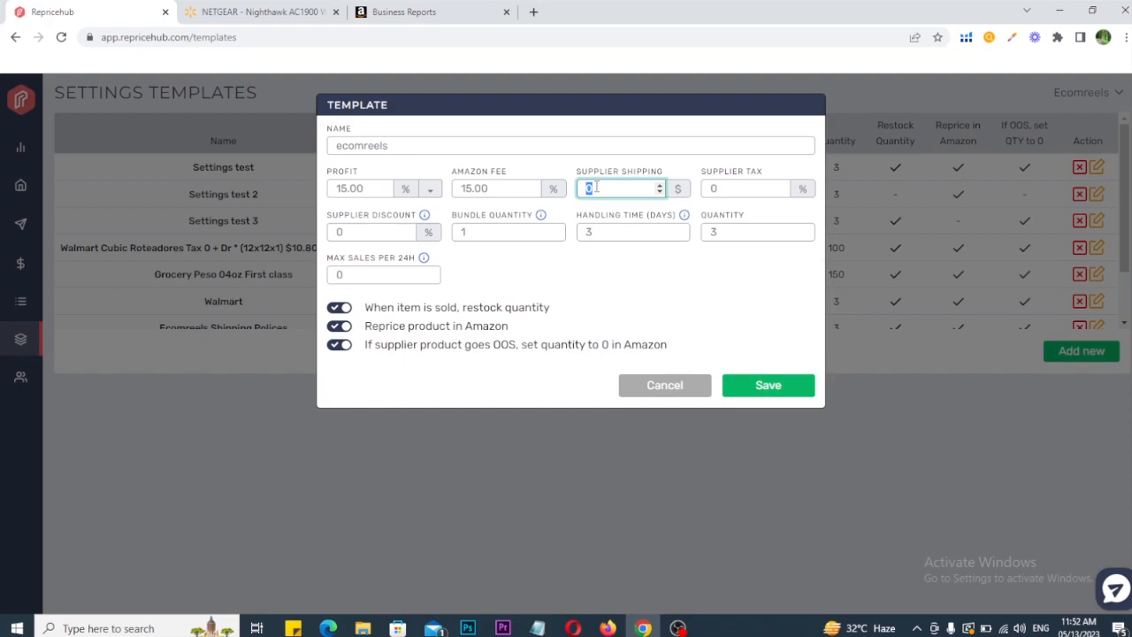
click(596, 187)
double_click(713, 189)
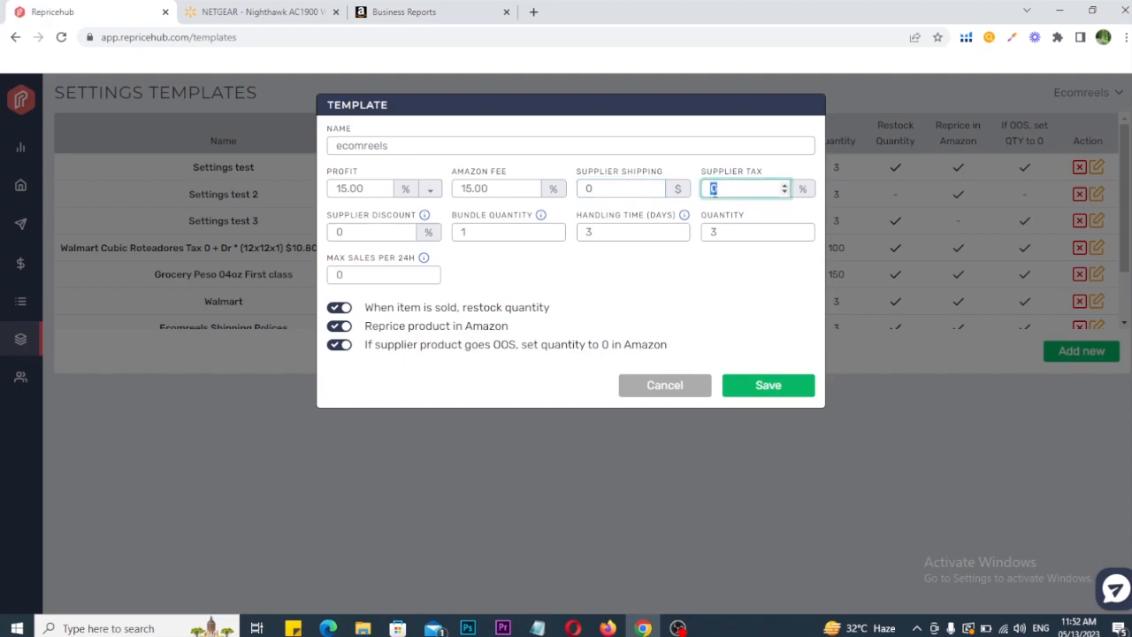
click(350, 233)
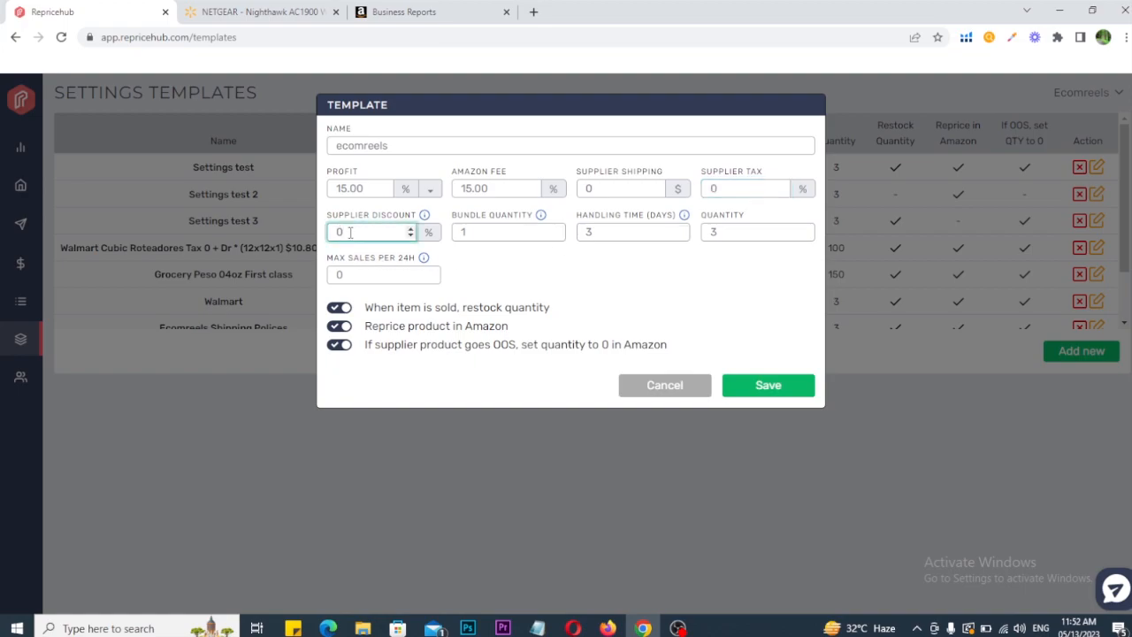
click(493, 230)
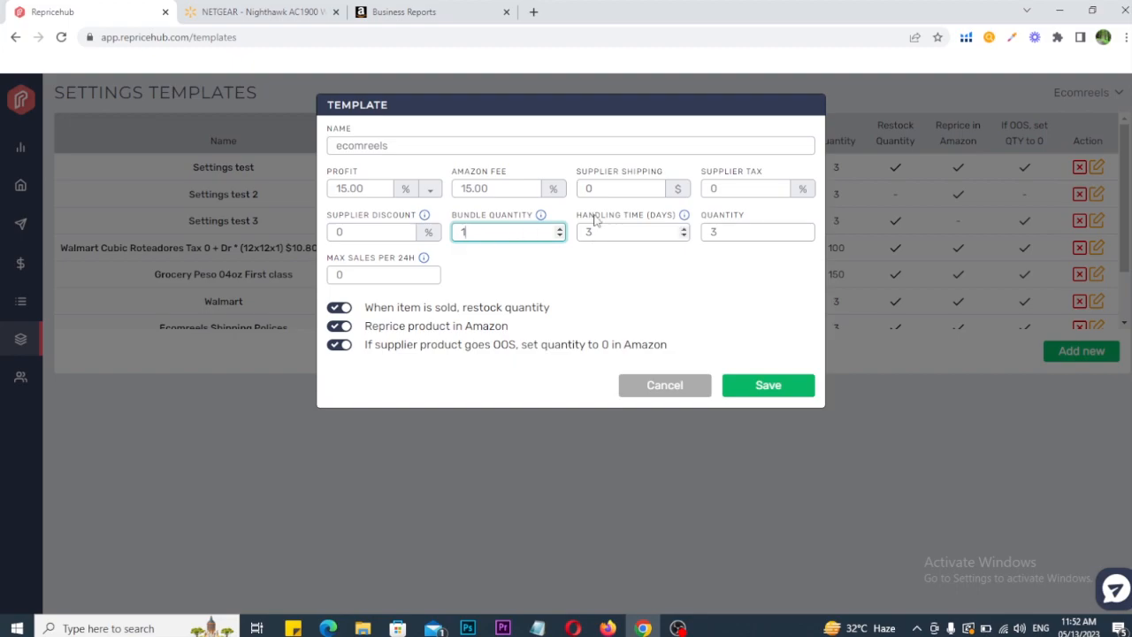
Set the template's handling time to 2 days
drag(582, 216, 649, 225)
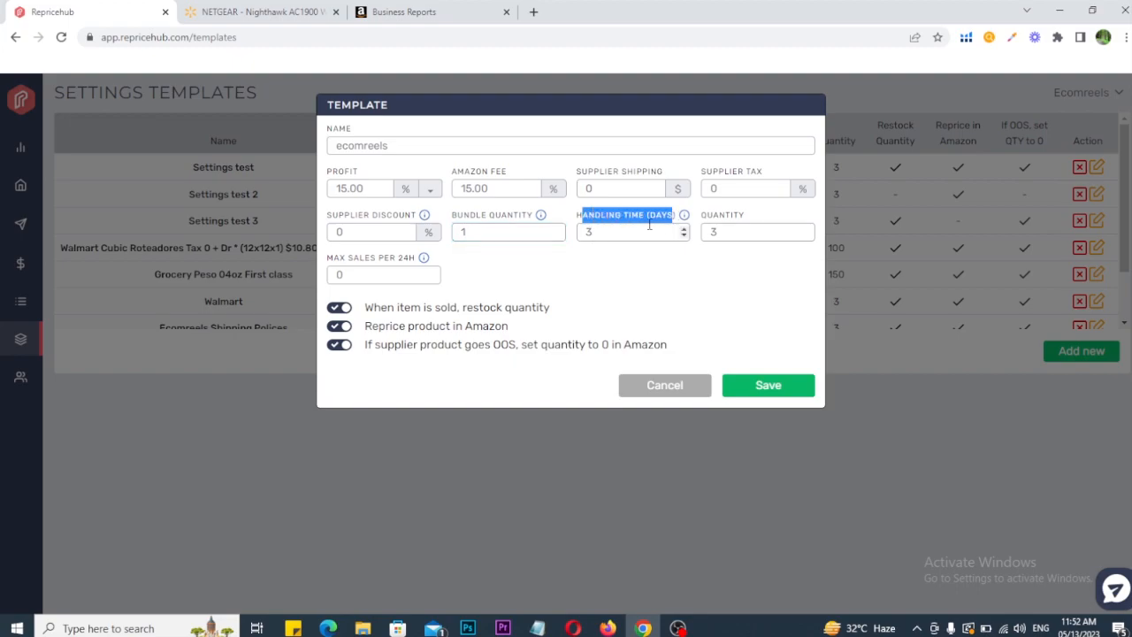
click(599, 229)
double_click(592, 231)
text(2)
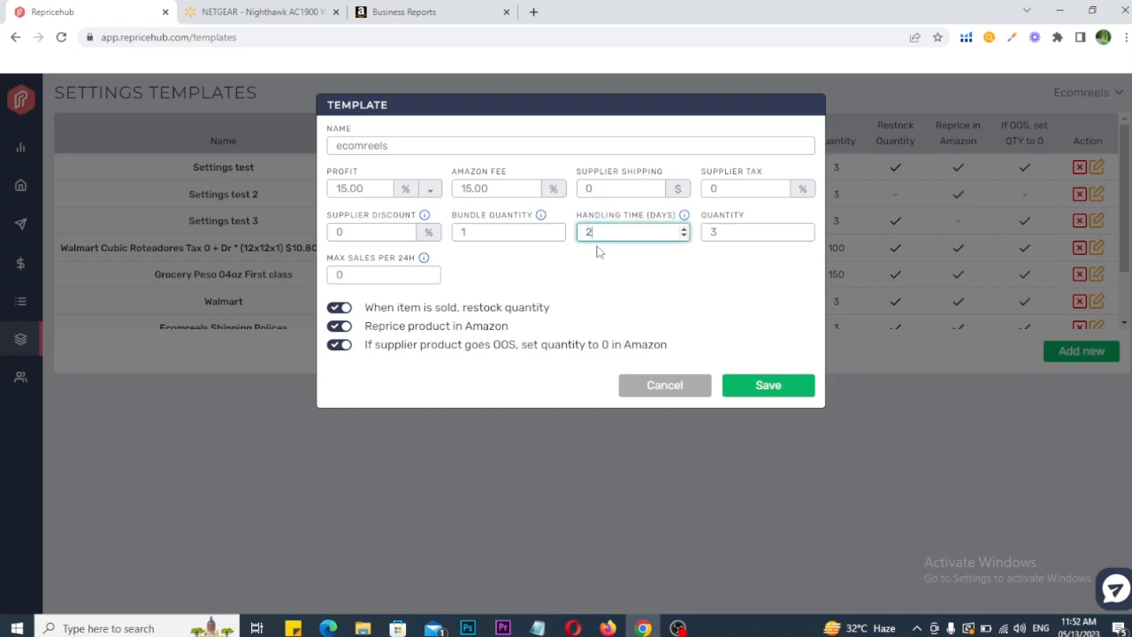
Set the template's handling time to 3 days
double_click(580, 231)
text(3)
click(602, 279)
click(588, 232)
double_click(588, 232)
Set the template's quantity to 10
mouse_move(706, 217)
mouse_down()
mouse_move(729, 216)
mouse_move(704, 233)
mouse_up()
click(733, 254)
text(10)
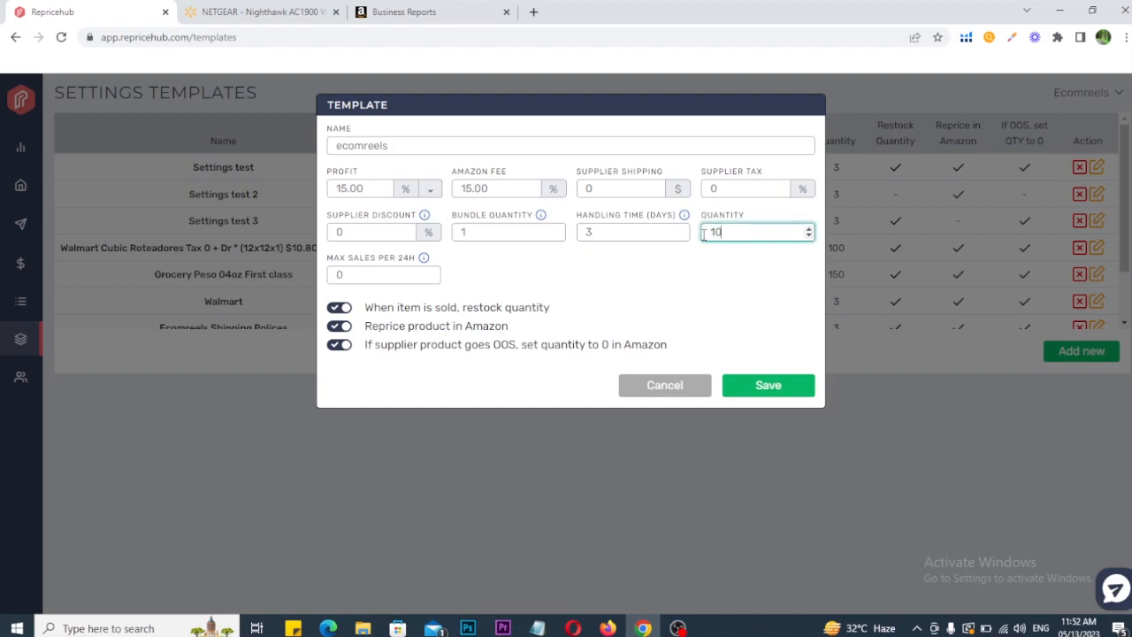
click(720, 293)
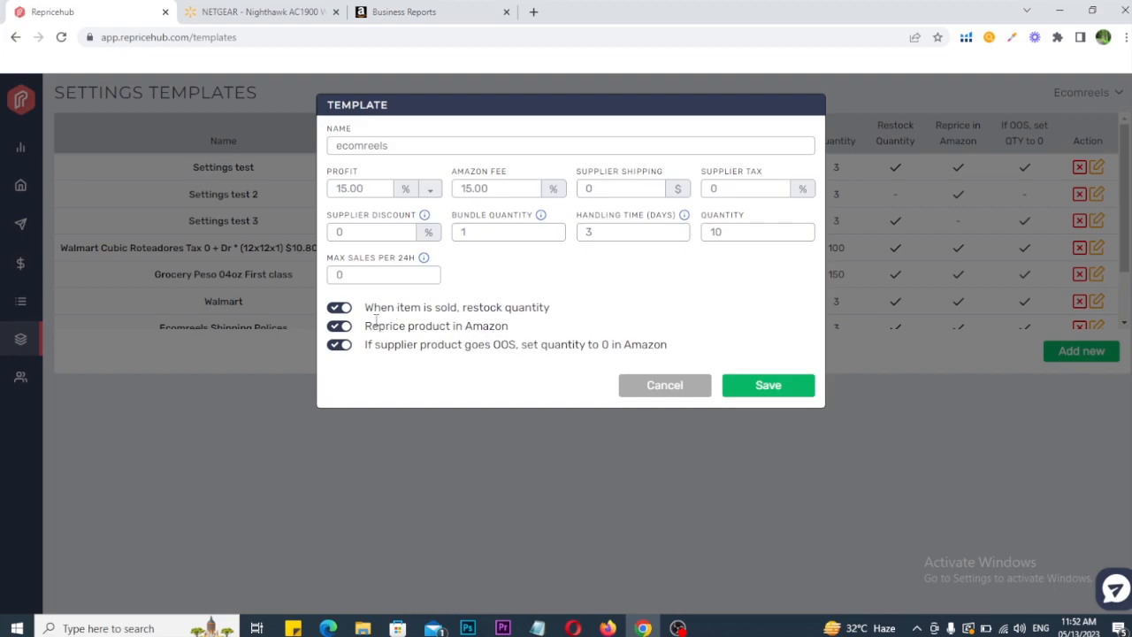
Review the option to restock quantity when an item is sold, and set the template's quantity to 1
drag(365, 306, 566, 320)
click(539, 306)
drag(723, 232, 696, 232)
text(1)
click(688, 281)
Review the Amazon repricing and supplier out-of-stock options, and save the ecomreels template
drag(365, 326, 512, 330)
click(513, 330)
drag(433, 326, 497, 331)
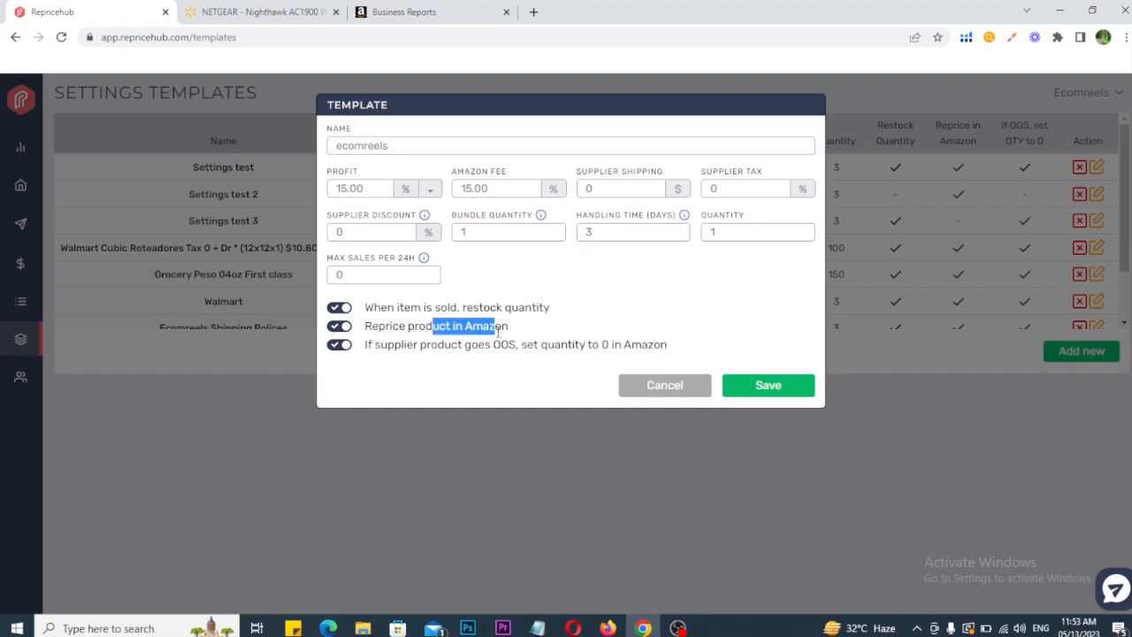
click(559, 321)
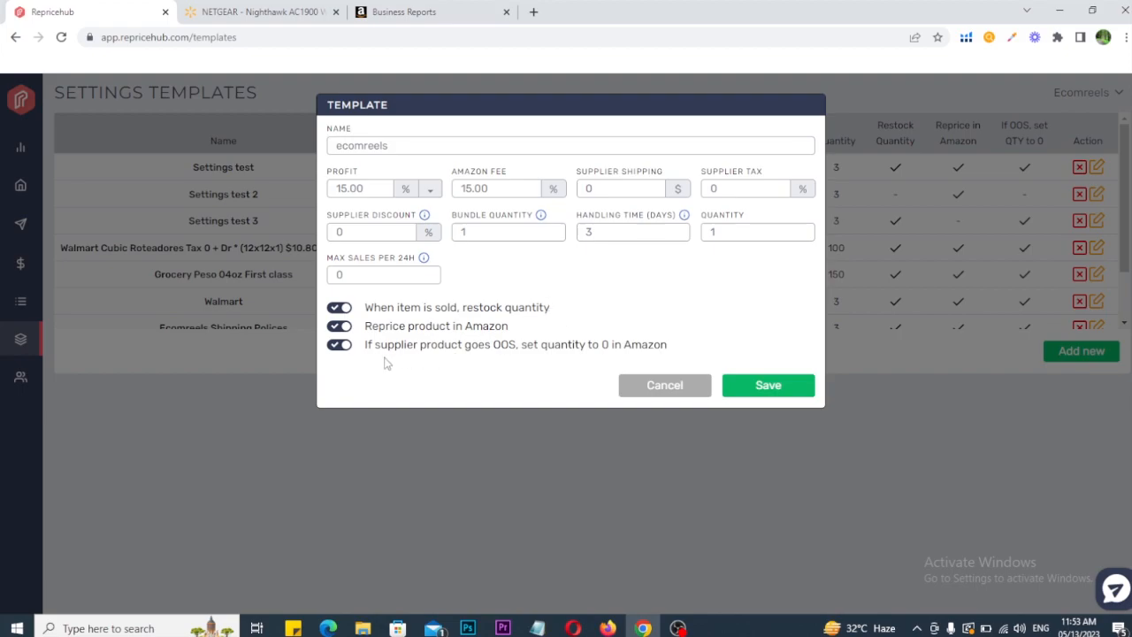
drag(367, 344, 673, 352)
click(658, 346)
click(753, 389)
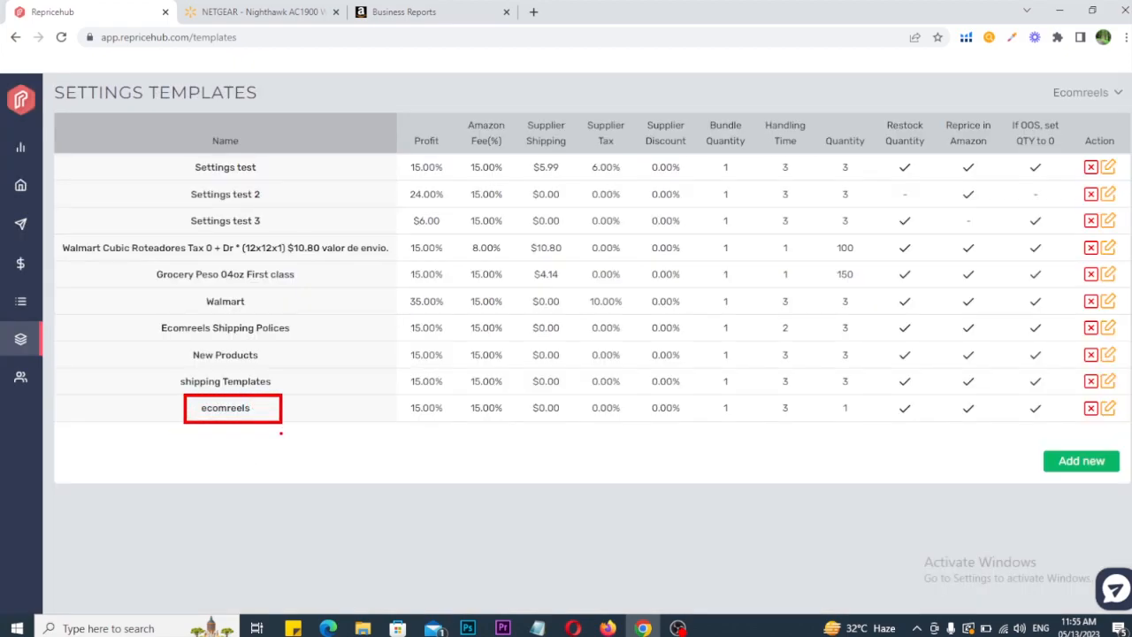
Start a new repricing strategy on the Repricing Strategies page and name it "Ecom reels"
mouse_move(5, 337)
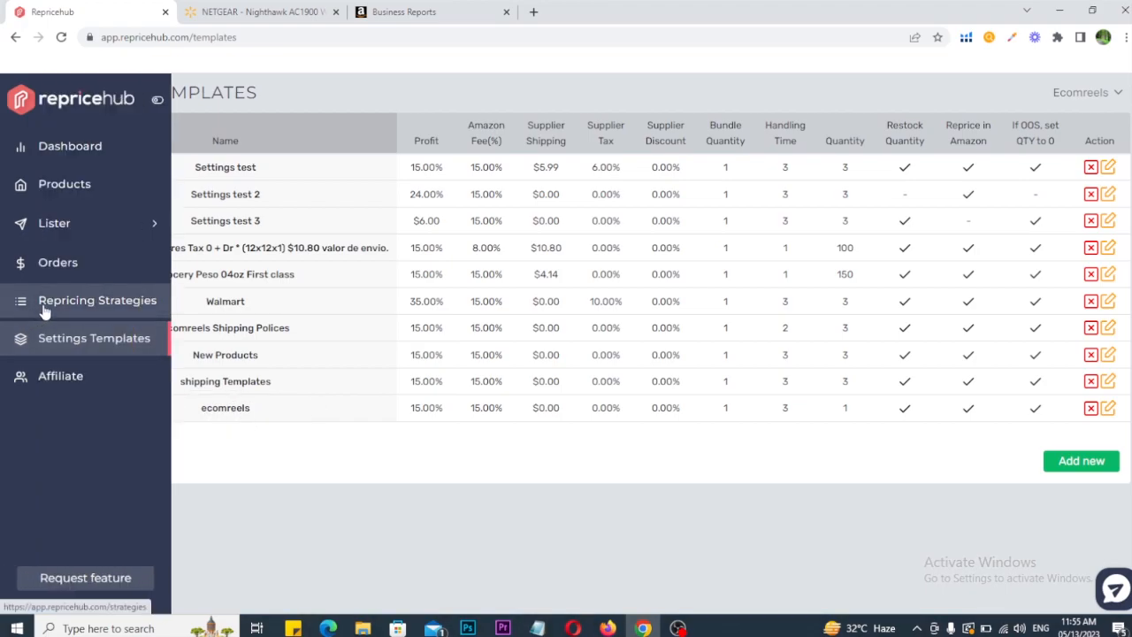
click(76, 308)
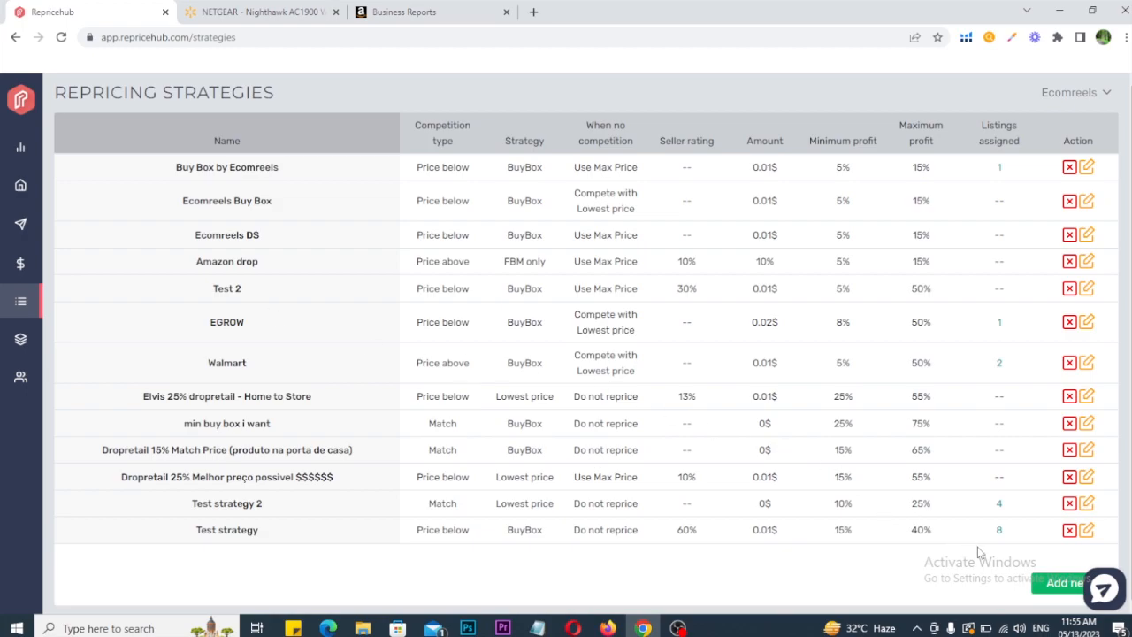
click(1048, 586)
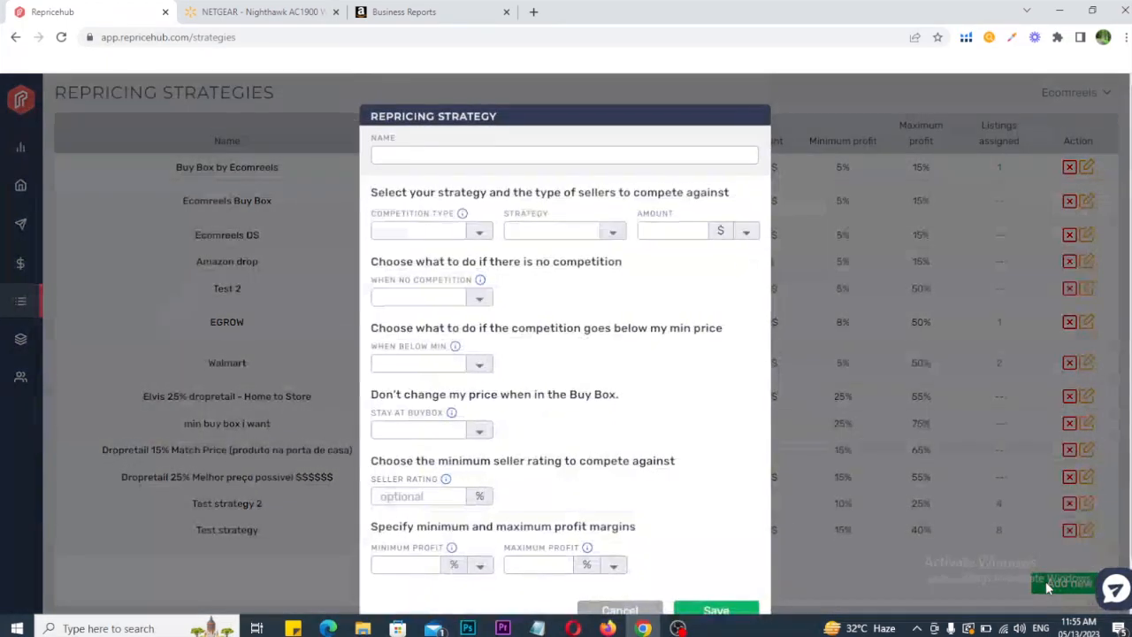
click(394, 151)
text(Ecom reels)
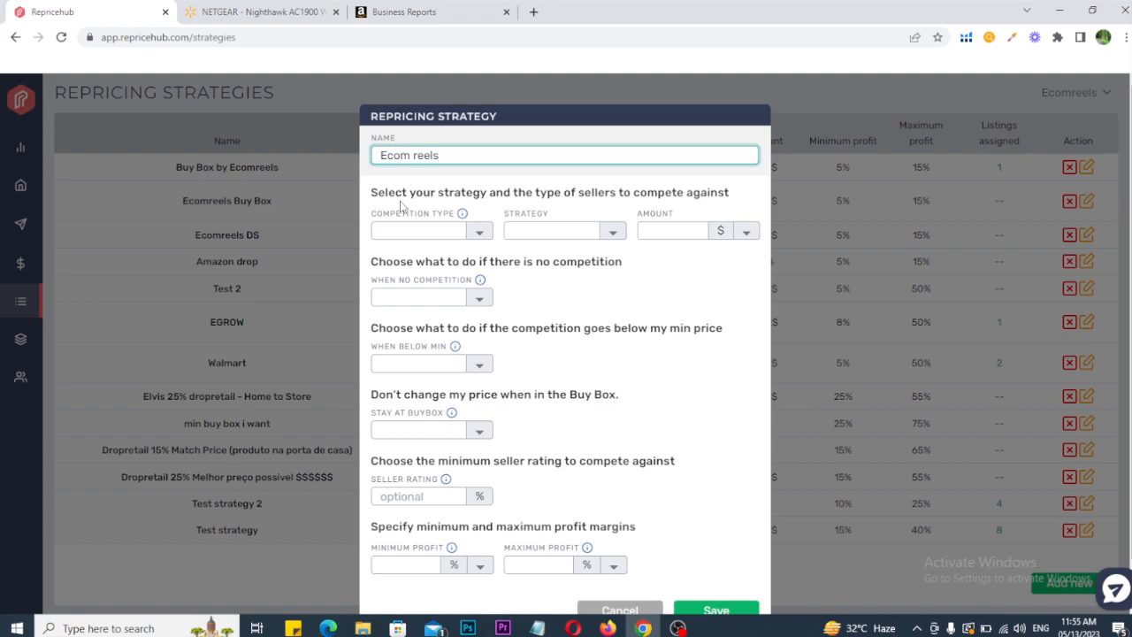
Set the strategy's competition type to BuyBox, with pricing set to Price below by $0.03
click(480, 233)
click(383, 260)
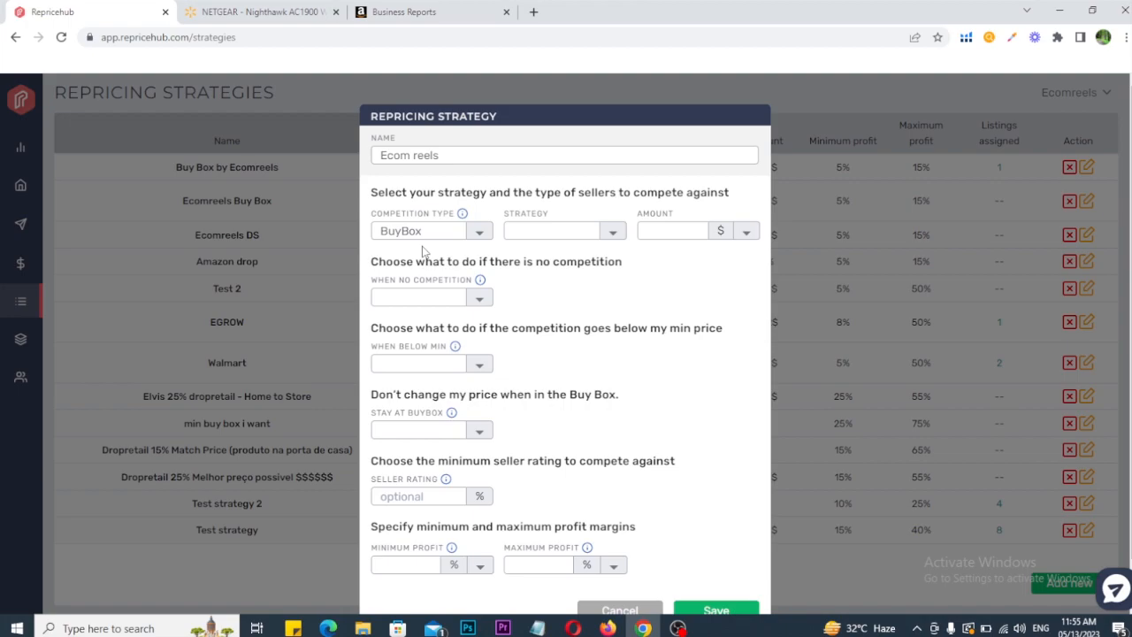
click(612, 232)
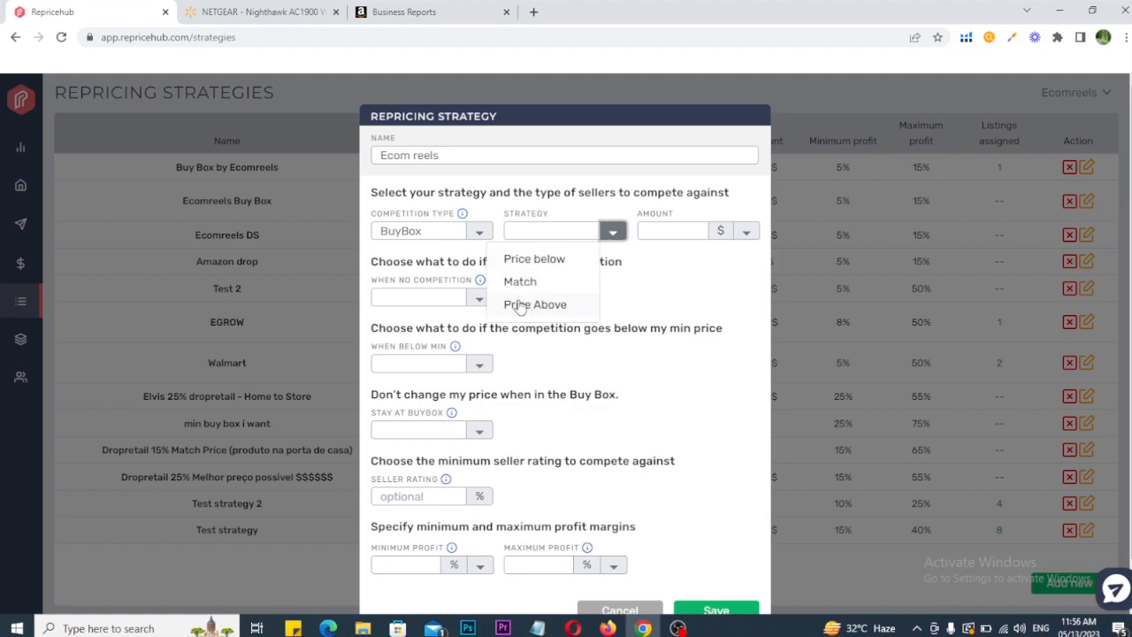
click(529, 259)
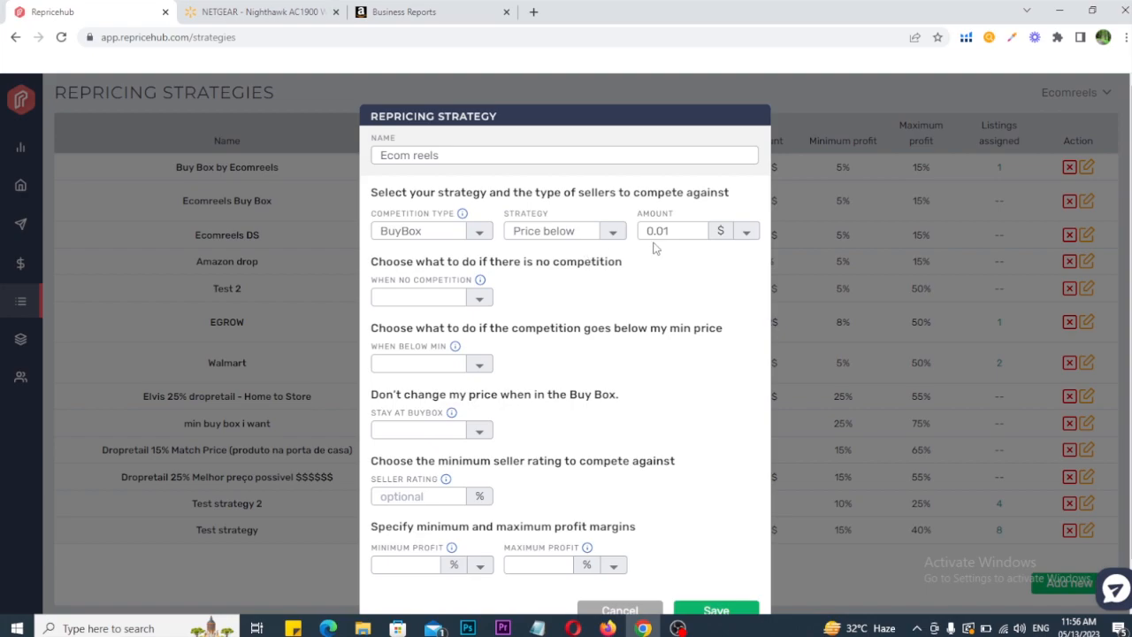
click(677, 232)
key(Up)
key(Up)
click(545, 302)
Set the strategy to use the maximum price when there is no competition
drag(402, 262, 617, 262)
click(621, 283)
click(482, 301)
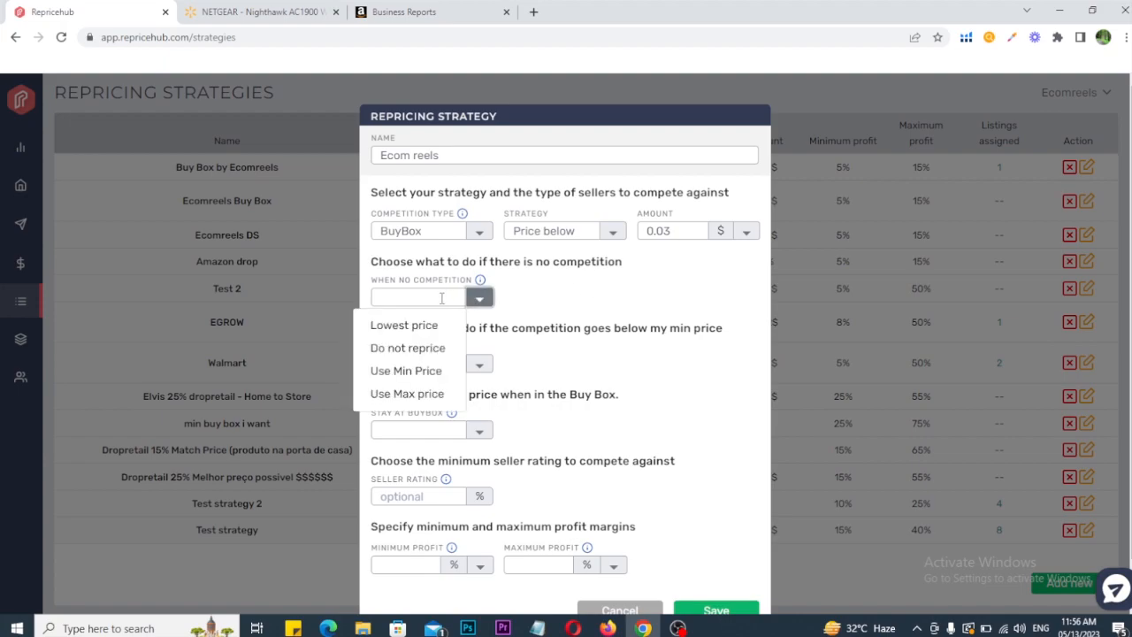
click(406, 395)
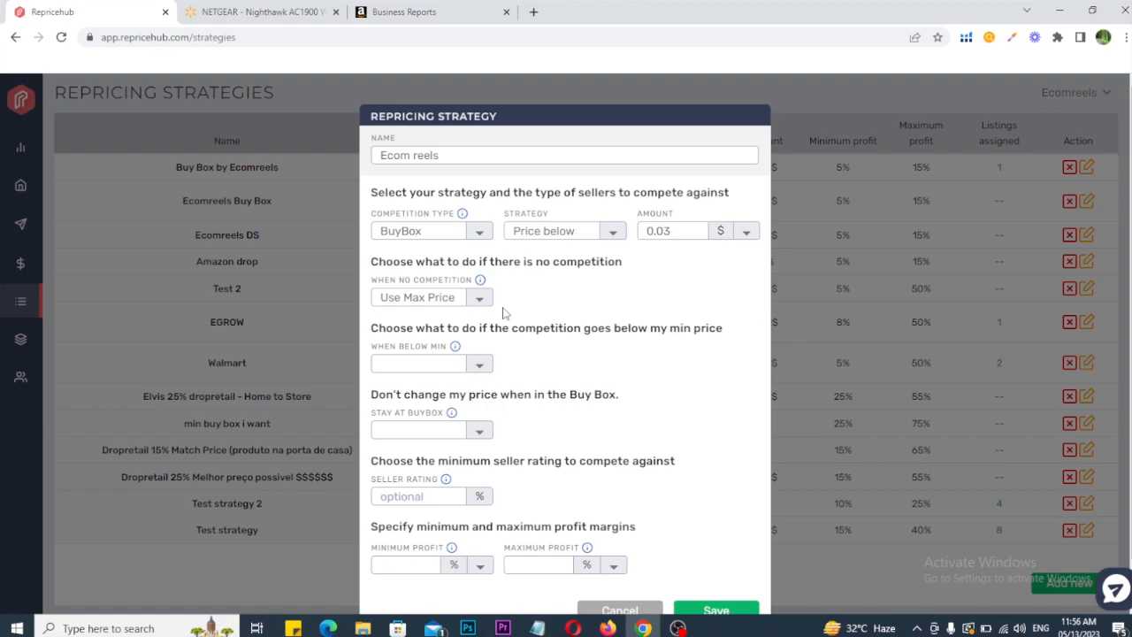
Set the strategy to Go to Min Price when the competition goes below the minimum price
drag(510, 328, 672, 333)
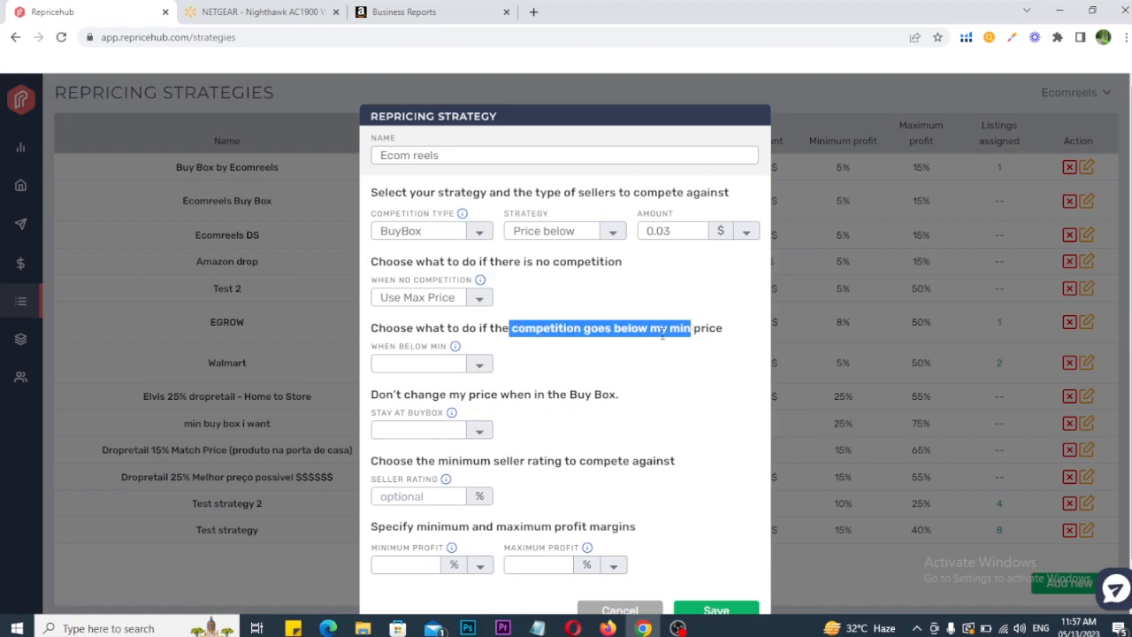
click(591, 333)
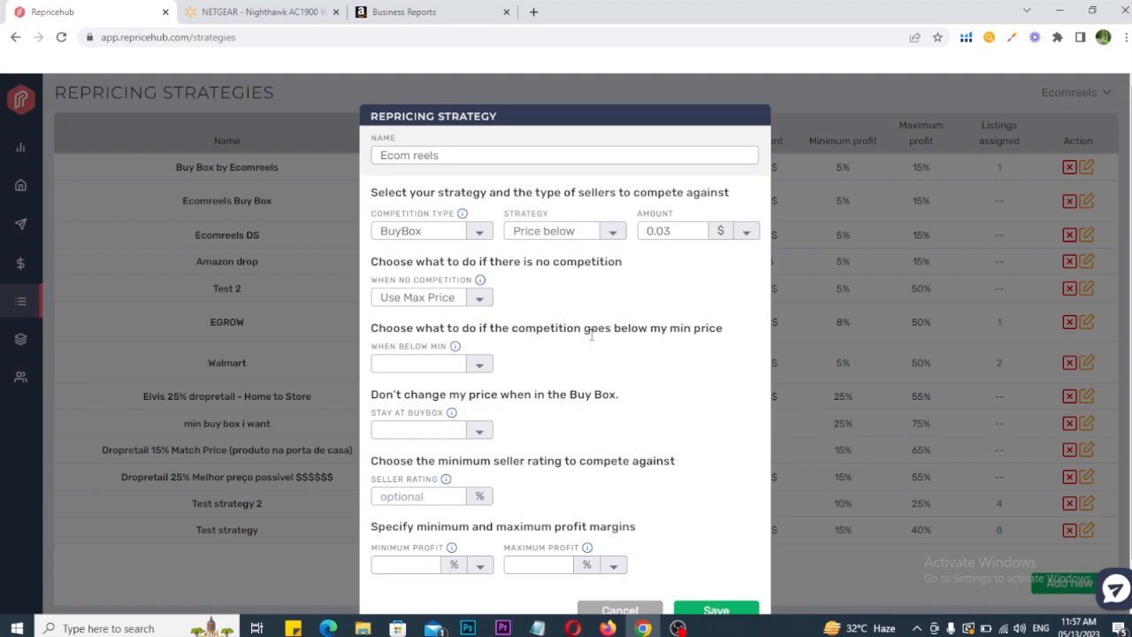
click(479, 365)
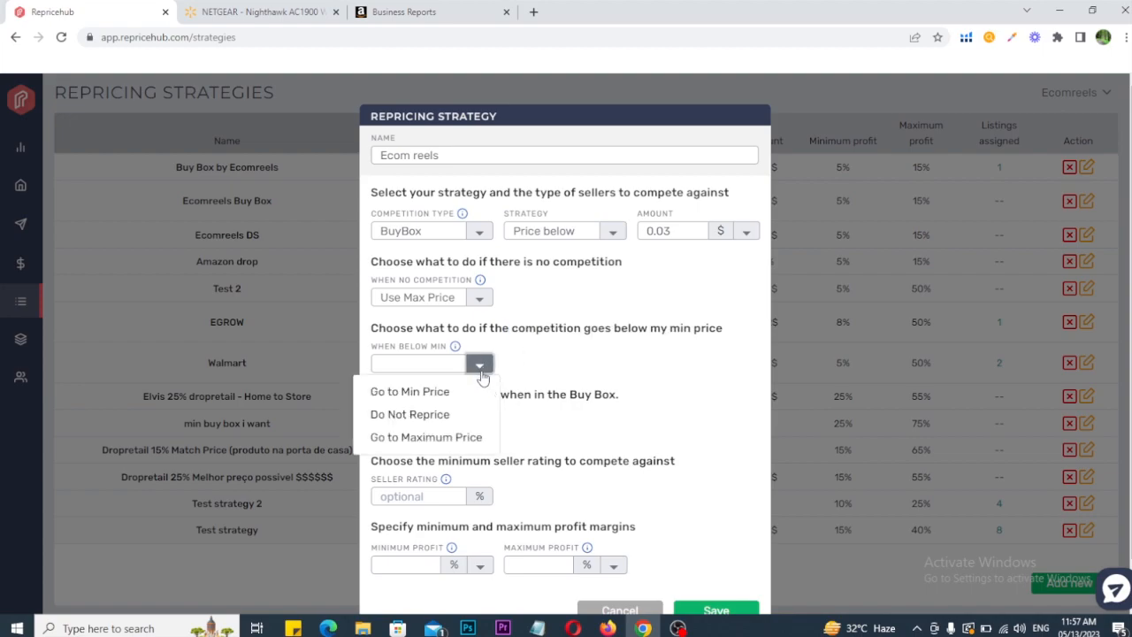
click(433, 392)
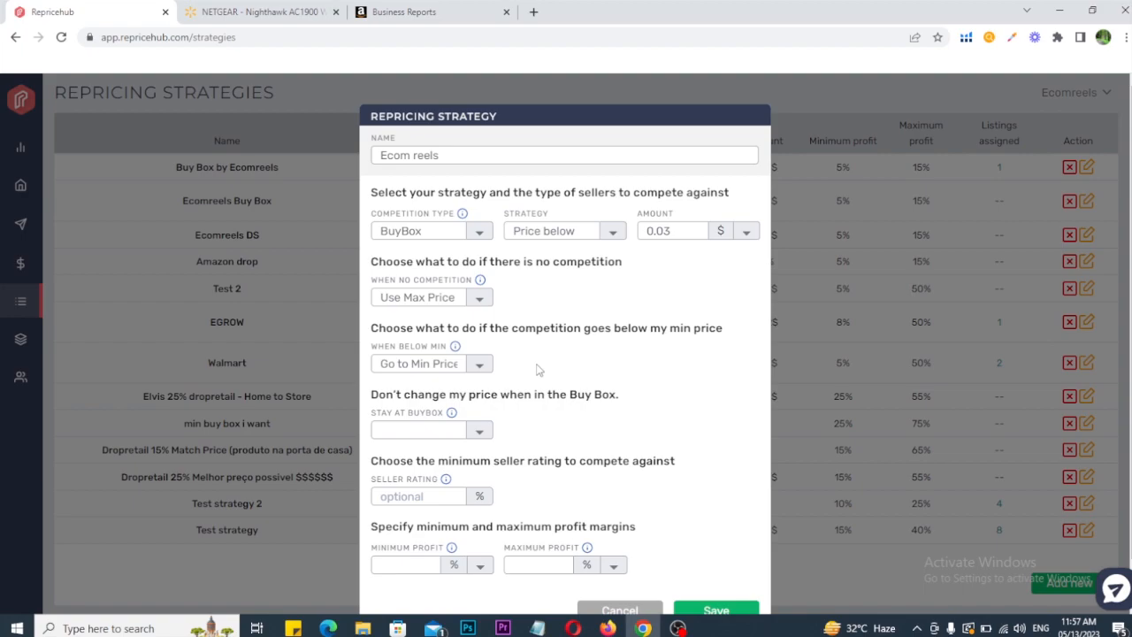
Enable the Stay at BuyBox option so the price does not change when in the Buy Box
drag(378, 394, 500, 395)
click(534, 393)
click(480, 432)
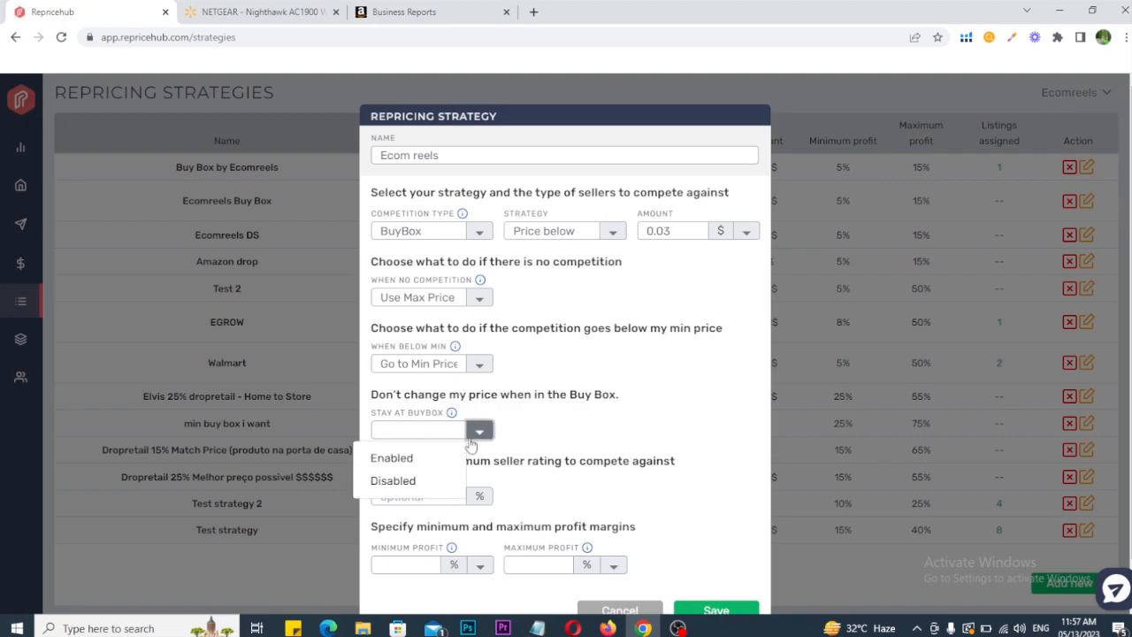
click(400, 458)
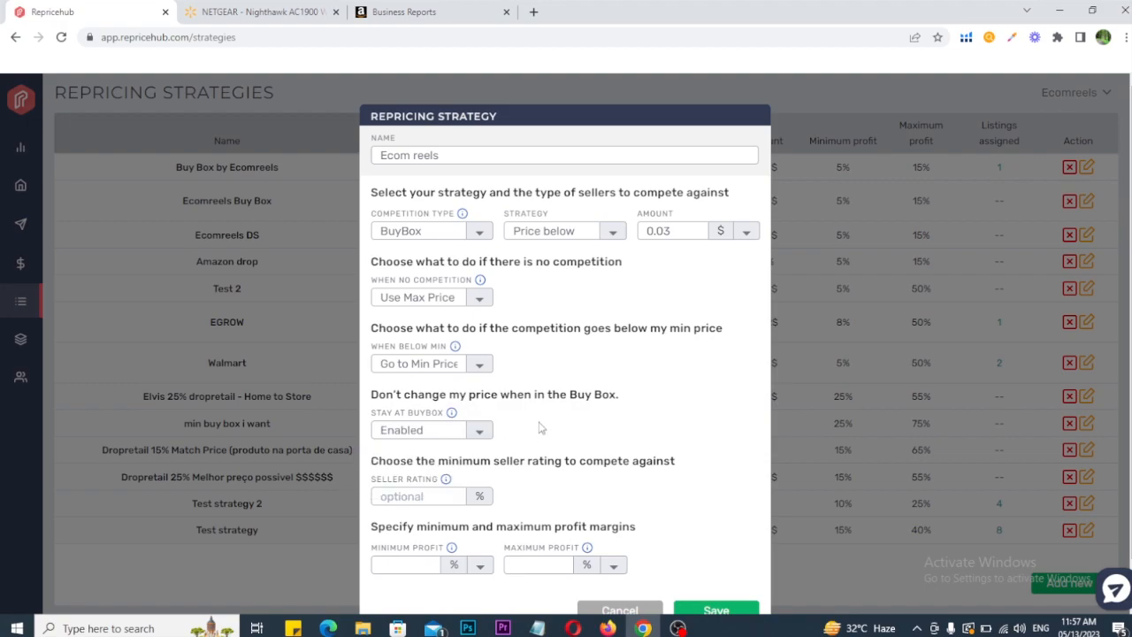
Examine the strategy's optional seller rating and minimum profit settings
scroll(541, 428, down, 1)
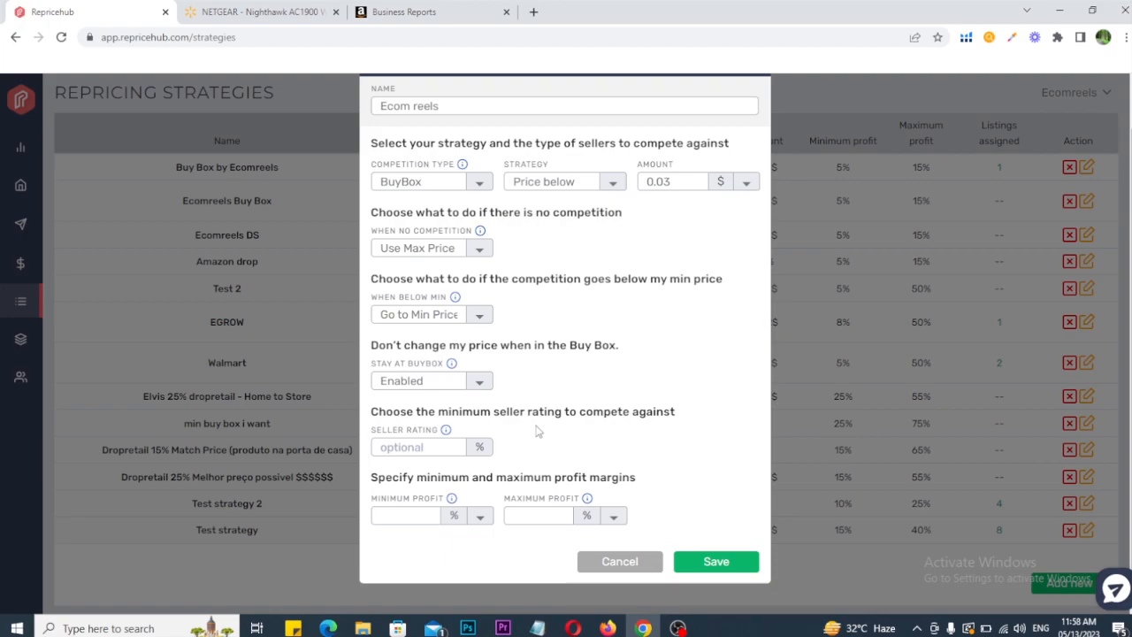
mouse_move(363, 399)
mouse_down()
mouse_move(507, 458)
mouse_move(579, 412)
mouse_up()
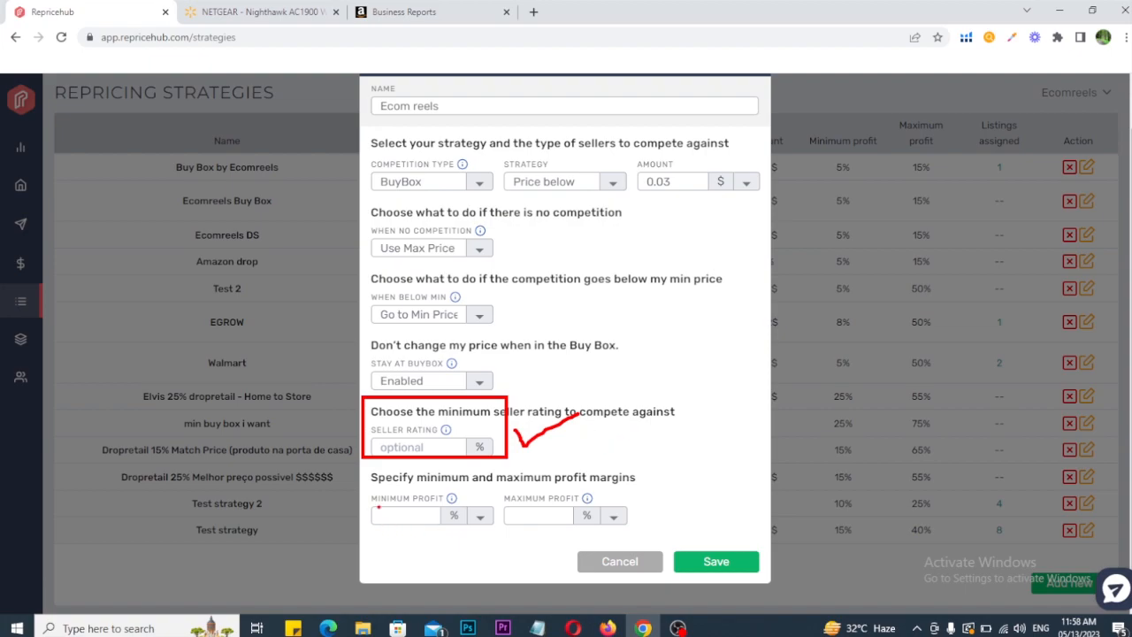
mouse_move(374, 492)
mouse_down()
mouse_move(558, 500)
mouse_move(659, 477)
mouse_move(550, 459)
mouse_move(414, 460)
mouse_move(372, 476)
mouse_move(375, 492)
mouse_up()
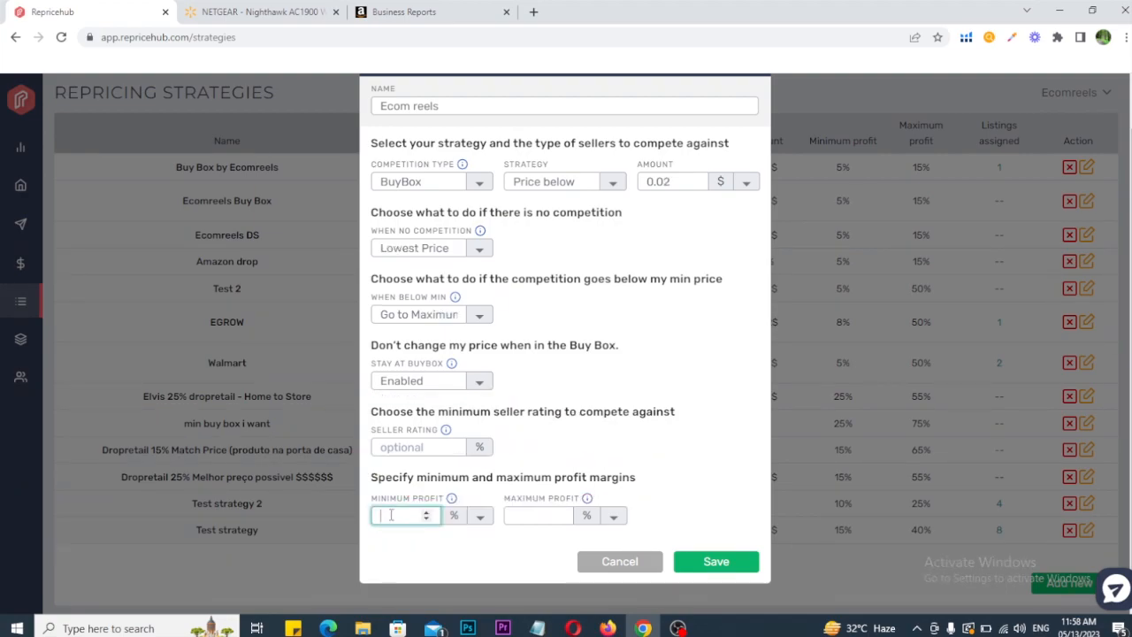
Set the strategy's minimum profit to 5% and maximum profit to 15%, and save the strategy
text(5)
click(531, 516)
text(150)
click(526, 543)
click(530, 516)
key(ctrl+a)
text(15)
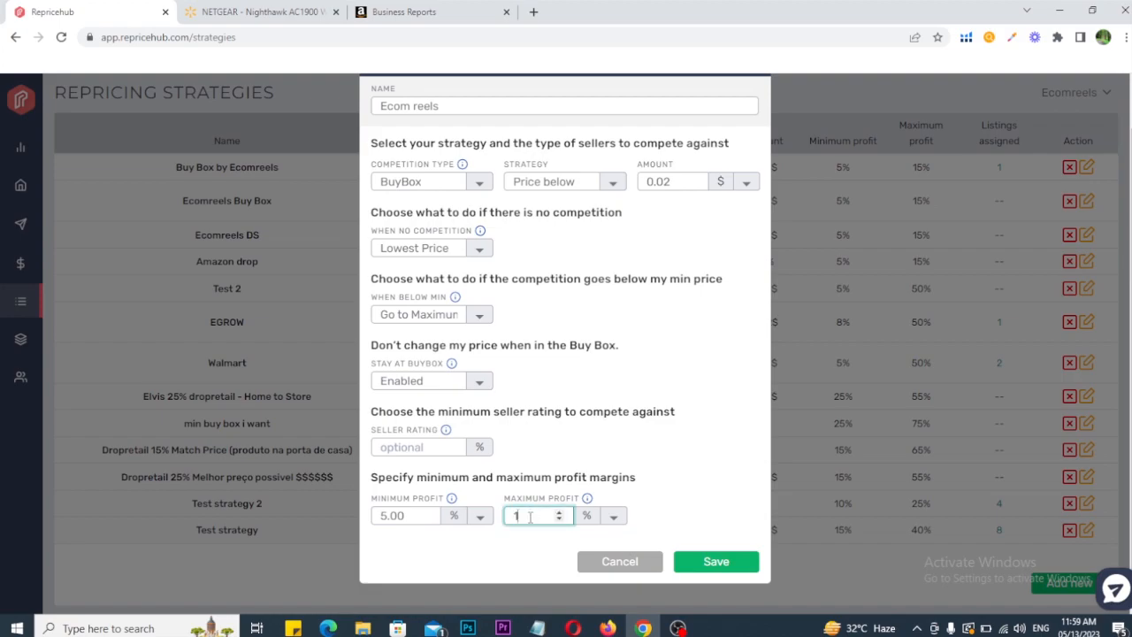
click(520, 554)
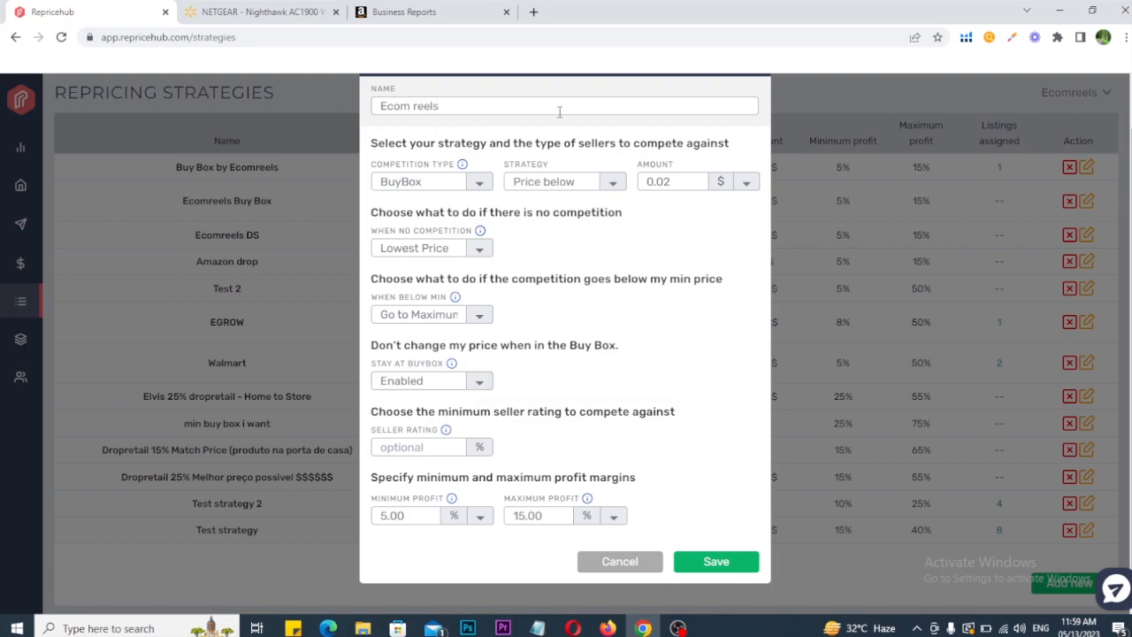
click(721, 567)
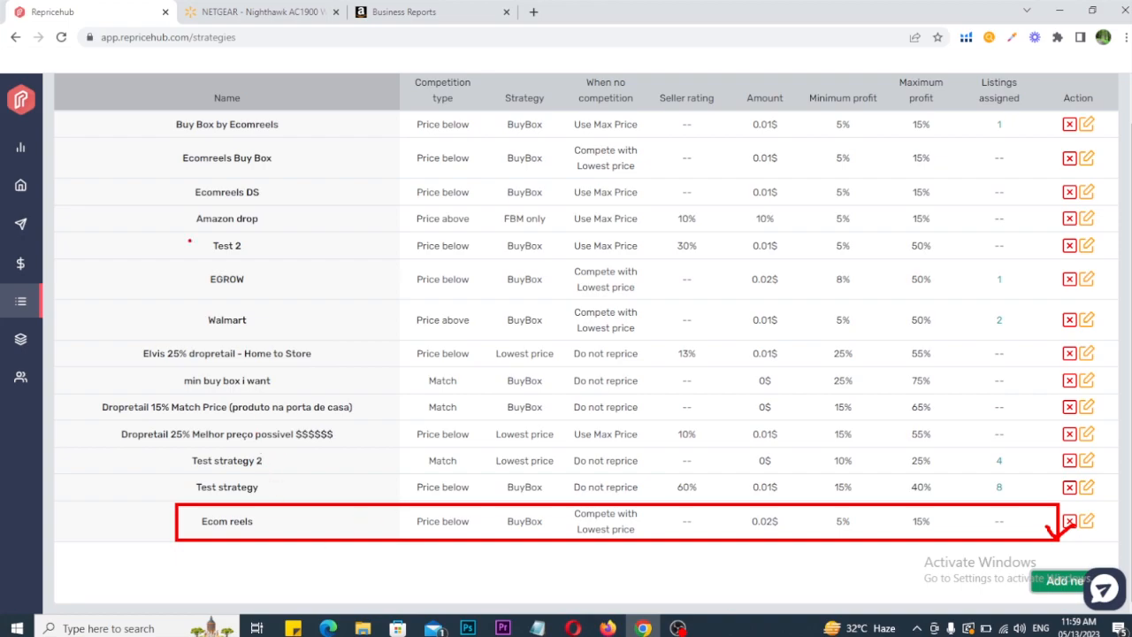
drag(161, 109, 282, 140)
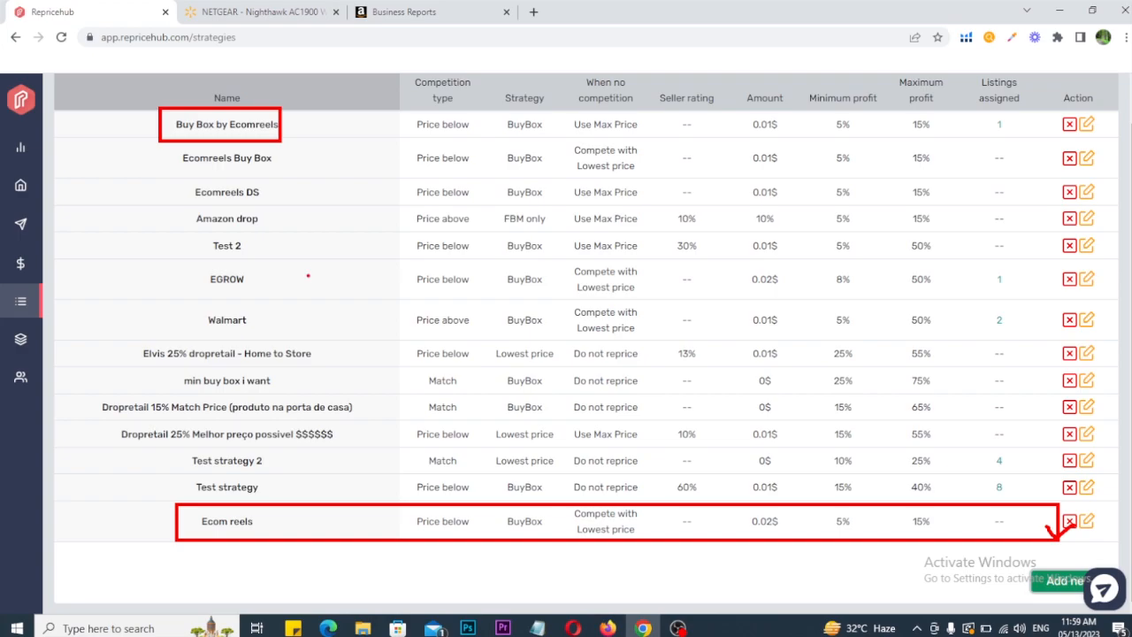
mouse_move(147, 520)
mouse_down()
mouse_move(157, 531)
mouse_move(193, 508)
mouse_up()
drag(178, 173, 266, 204)
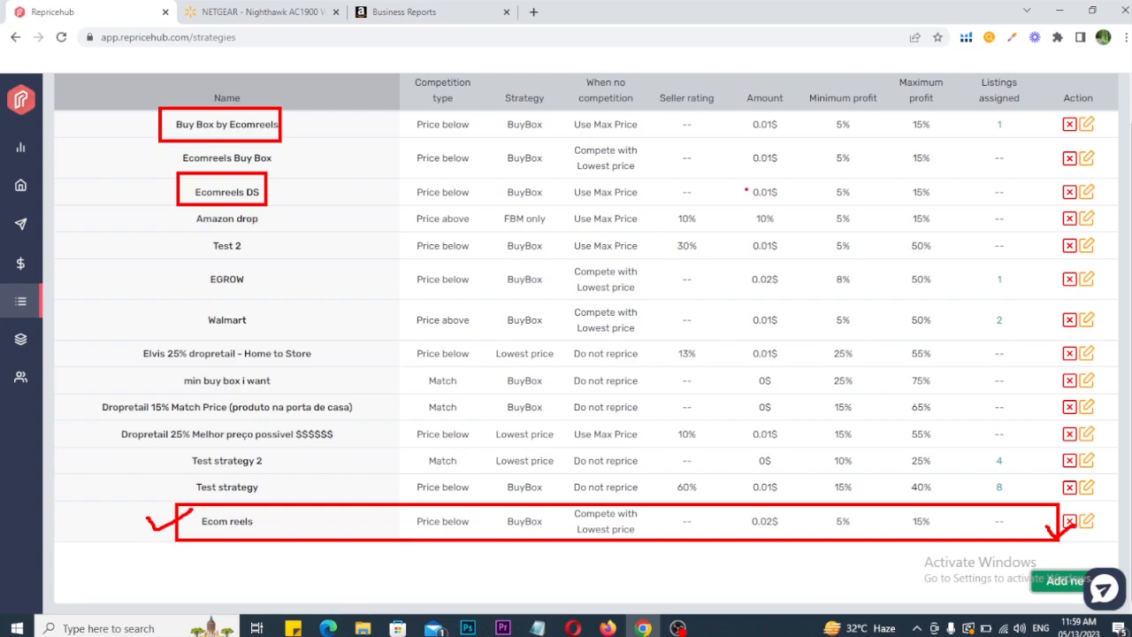
mouse_move(734, 177)
mouse_down()
mouse_move(783, 203)
mouse_move(831, 187)
mouse_up()
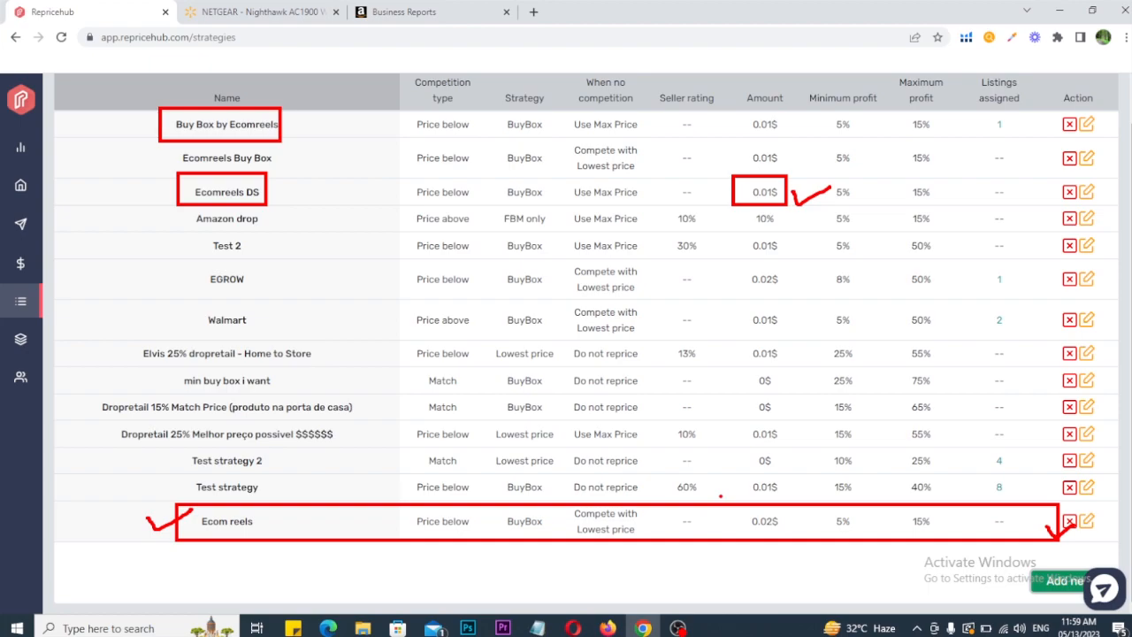
key(Escape)
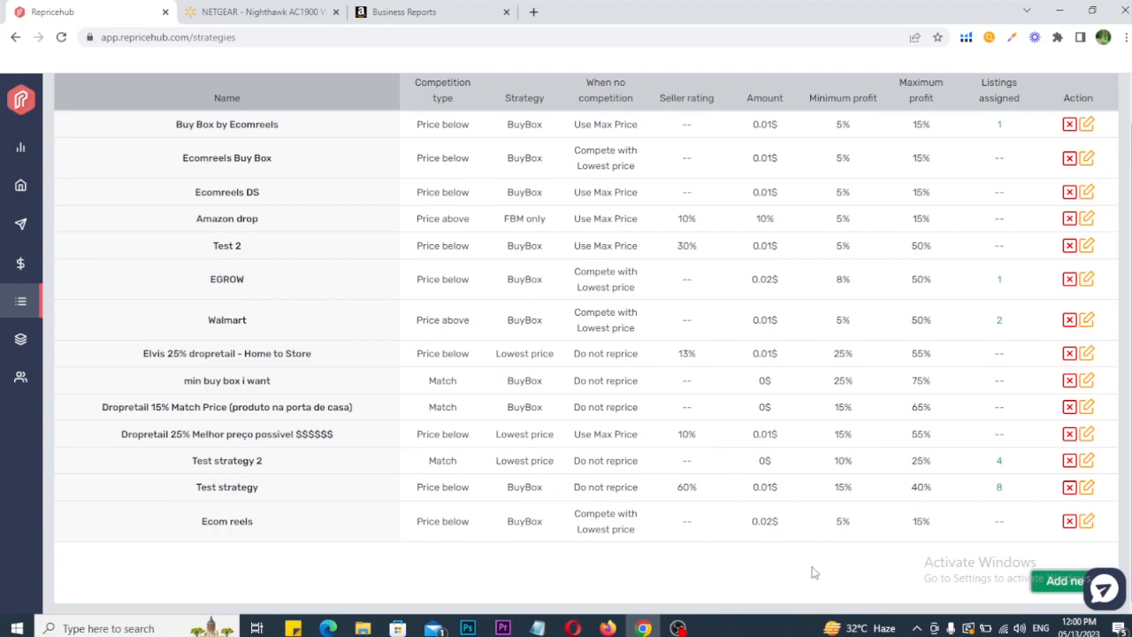
scroll(509, 133, up, 1)
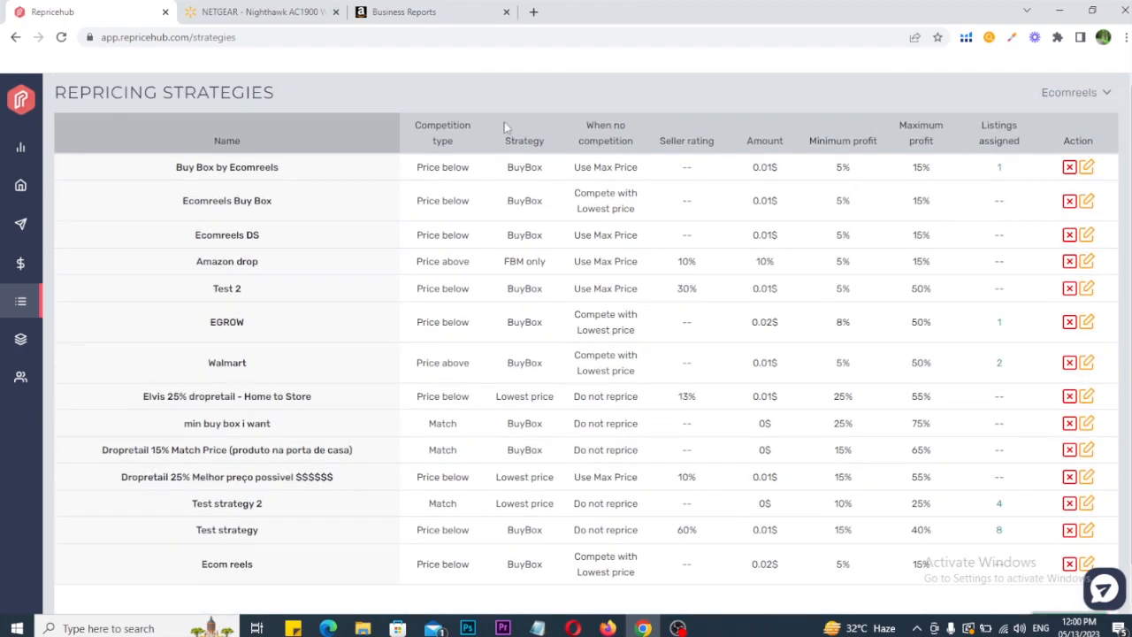
Examine the sales snapshot and sales comparison graphs in Amazon Business Reports, and return to the Repricehub strategies
click(404, 12)
scroll(486, 347, down, 3)
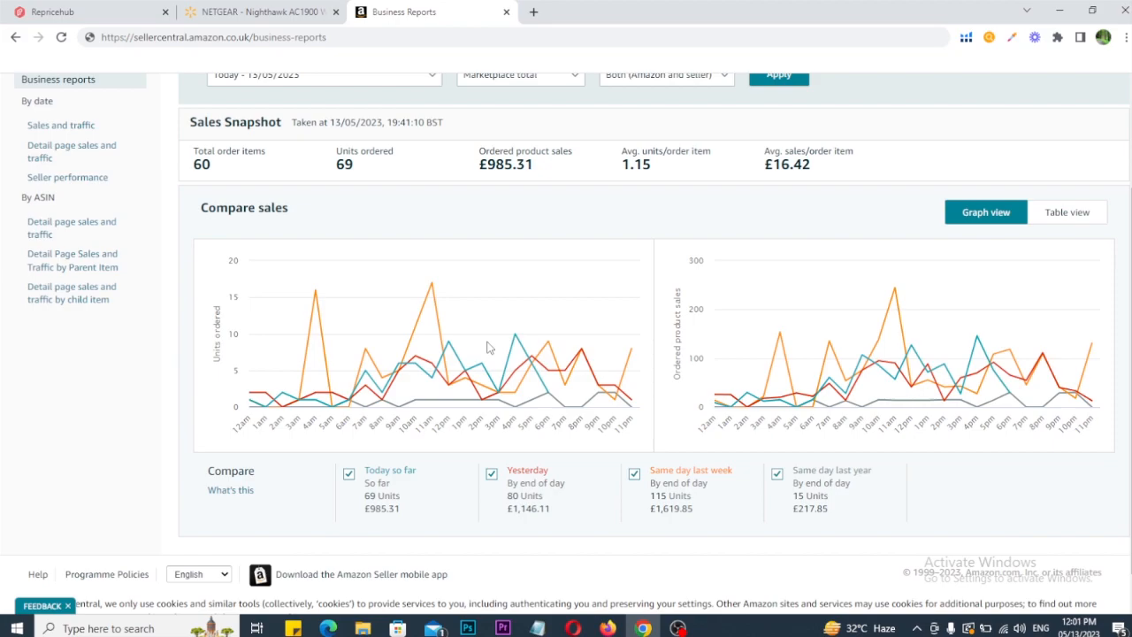
click(139, 8)
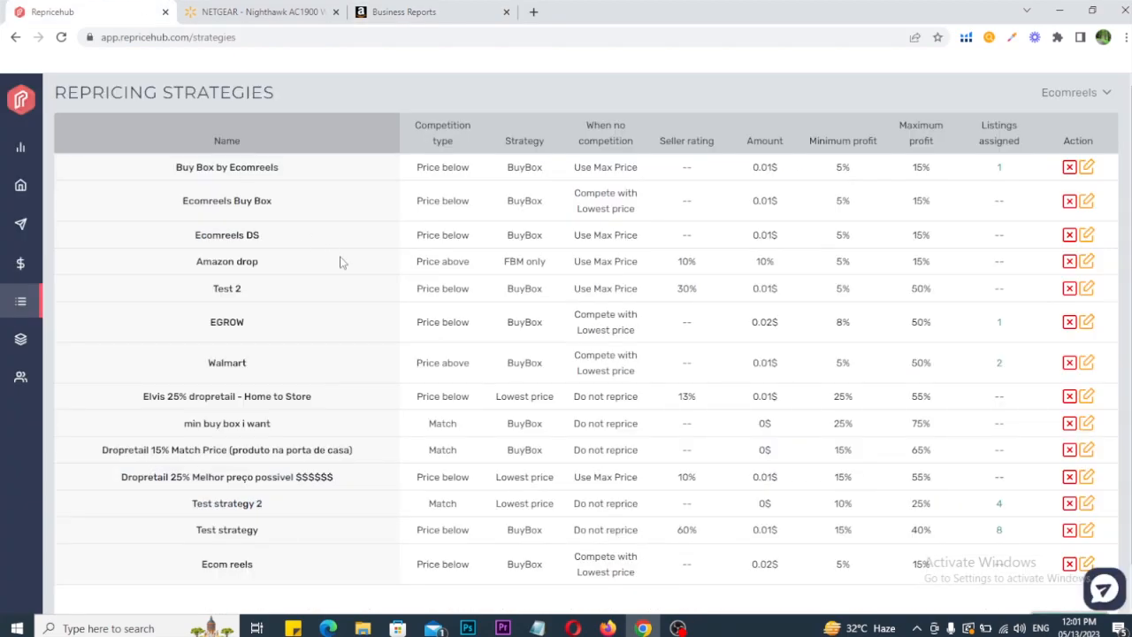